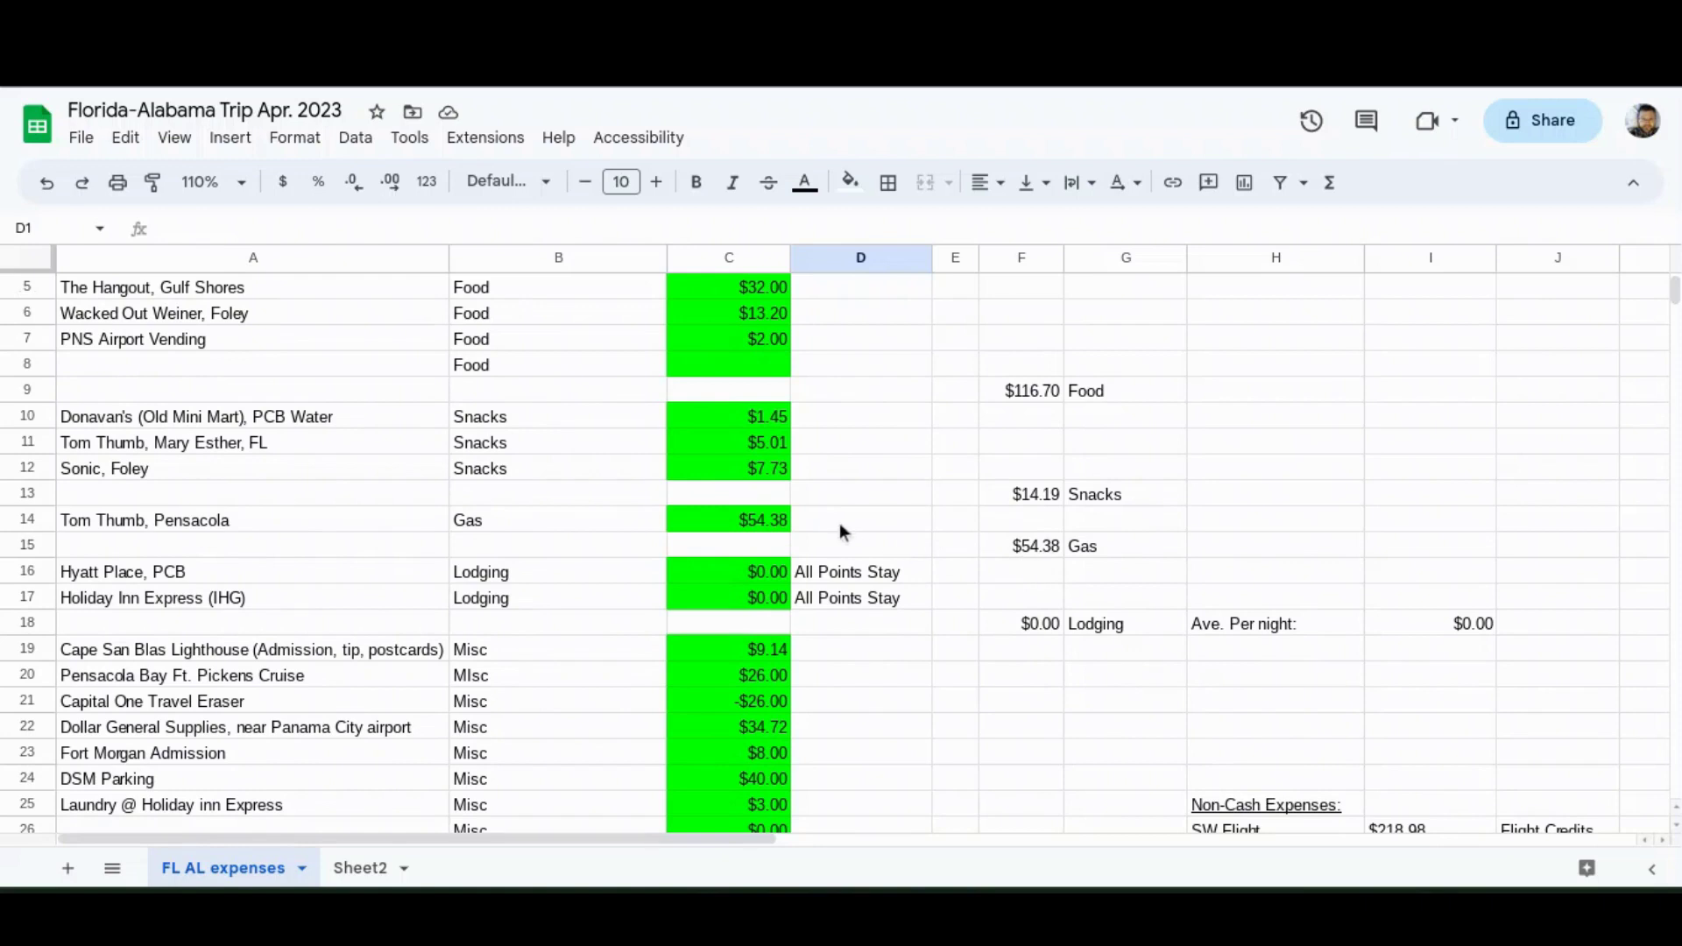
Step: Review the trip's Misc expenses, including the Capital One Travel Eraser and DSM Parking entries, and the first Transportation charges in rows 30 and 31
scroll(842, 543, down, 1)
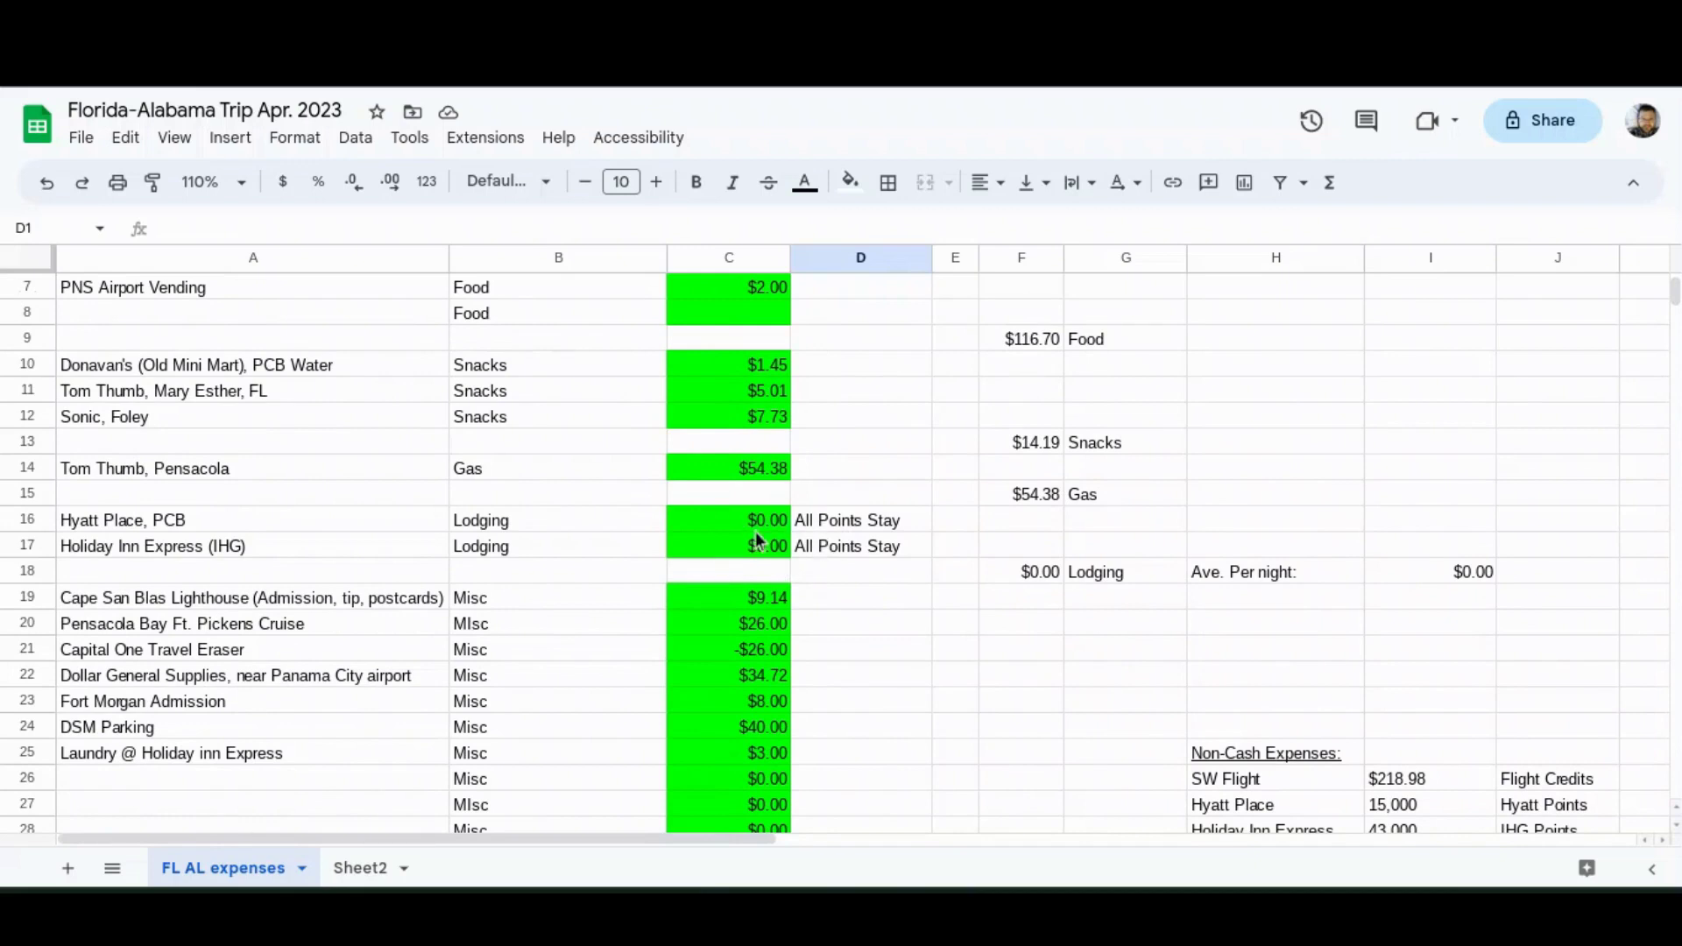
scroll(855, 620, down, 2)
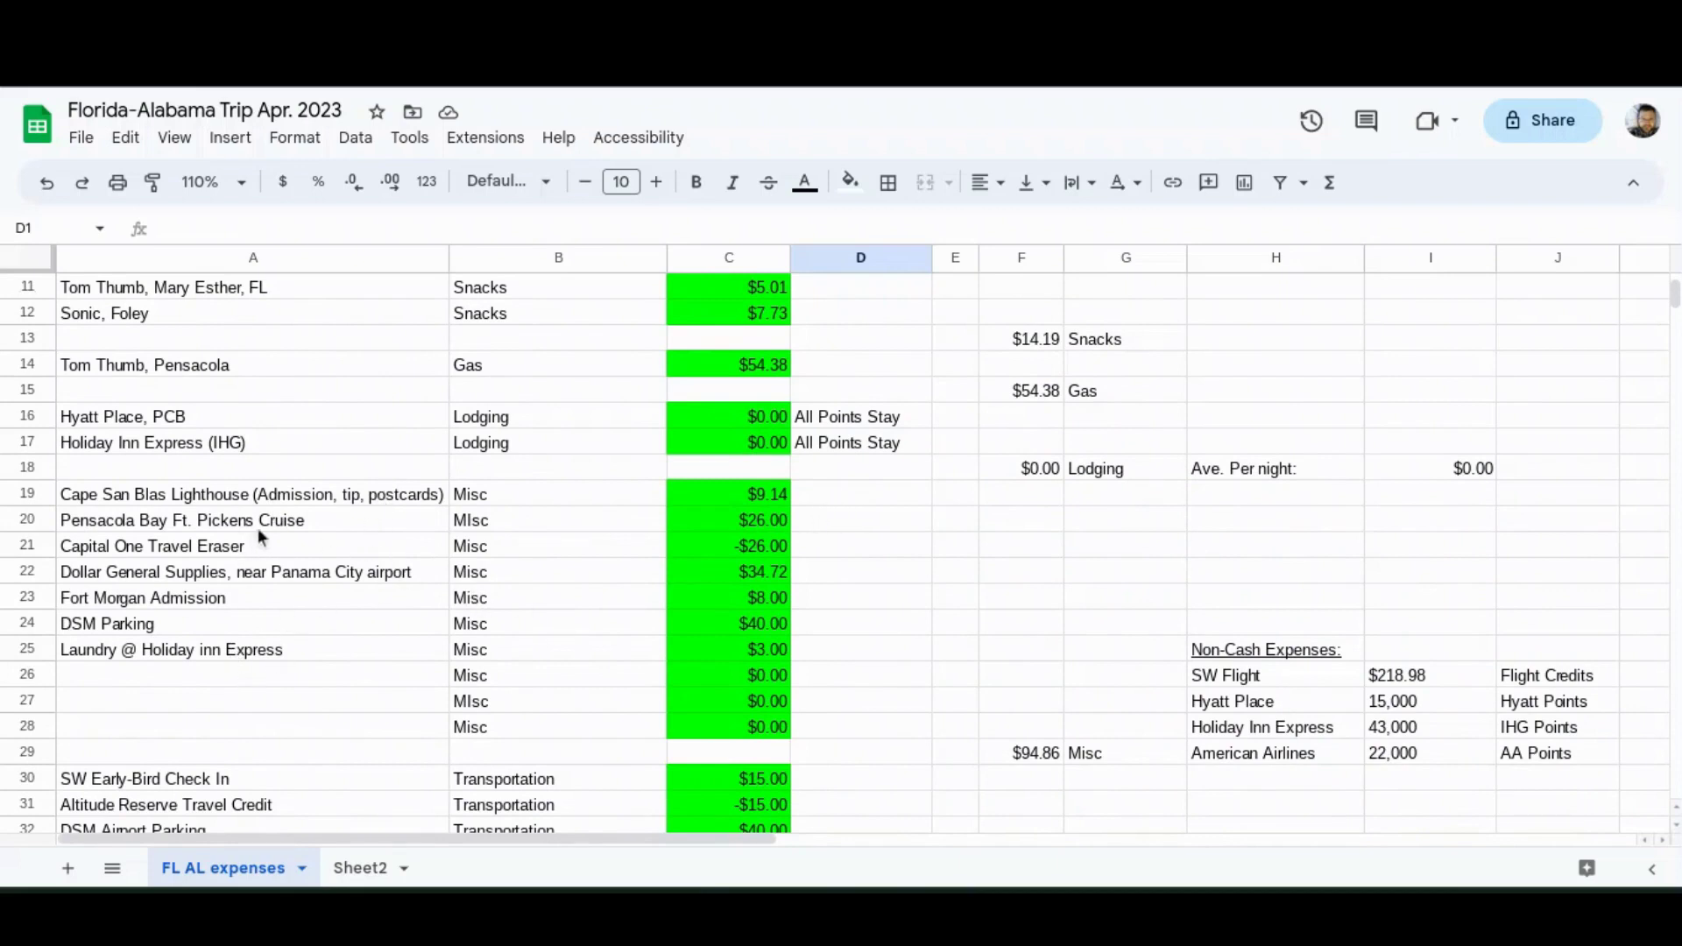
click(705, 546)
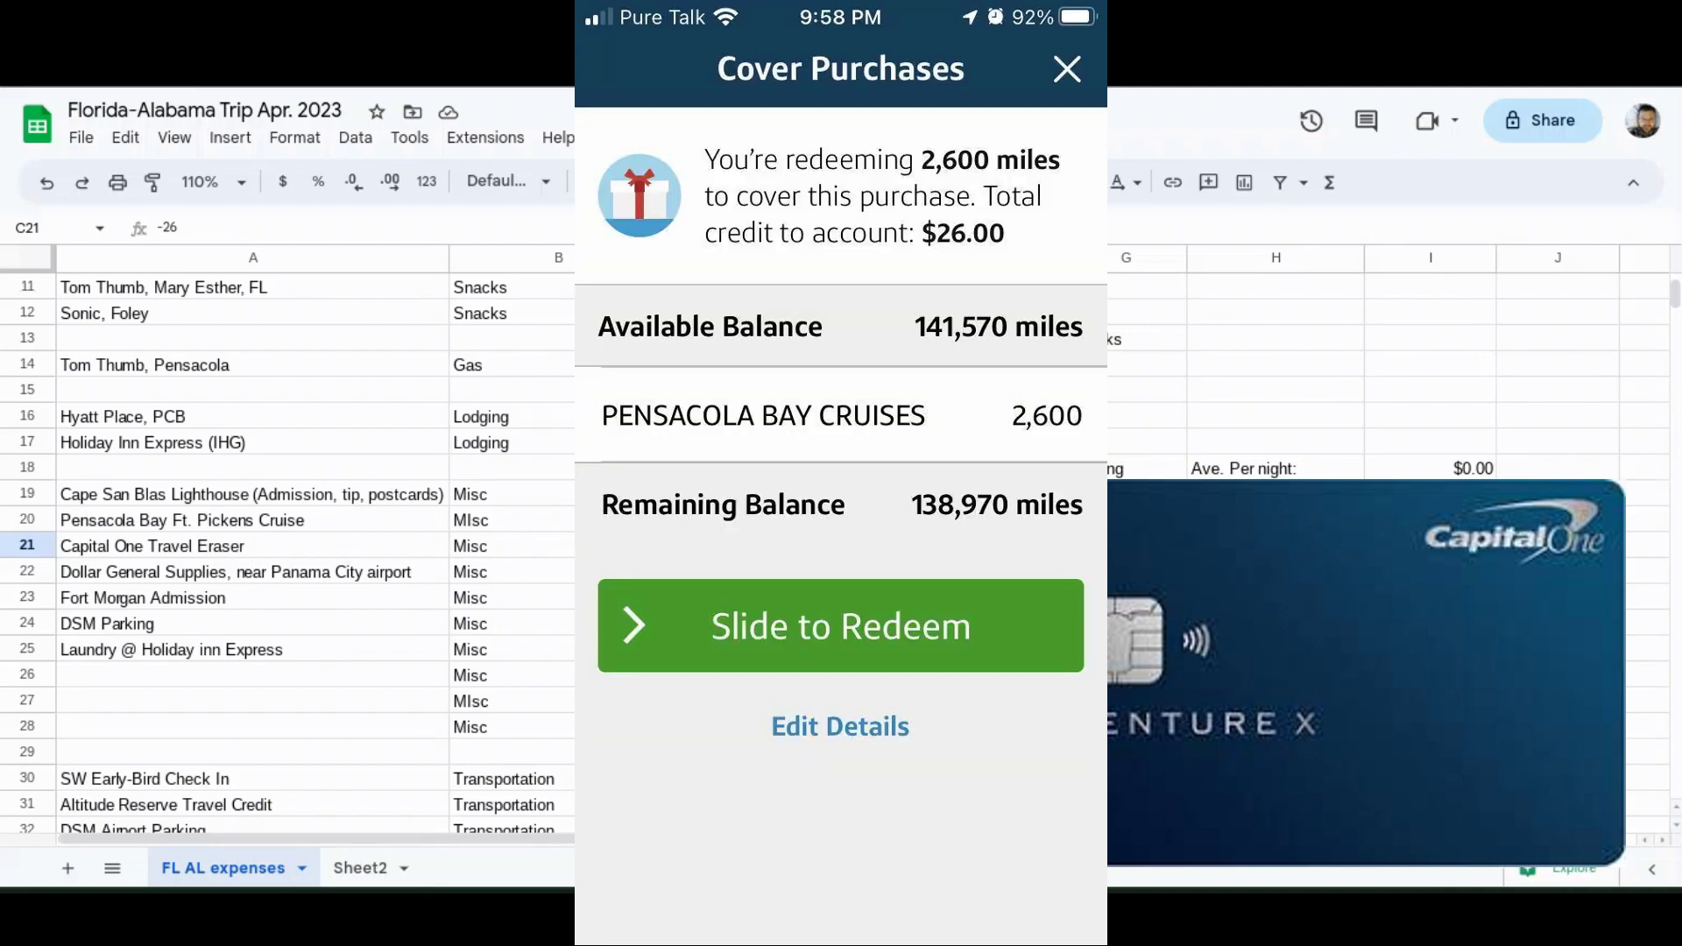
click(815, 551)
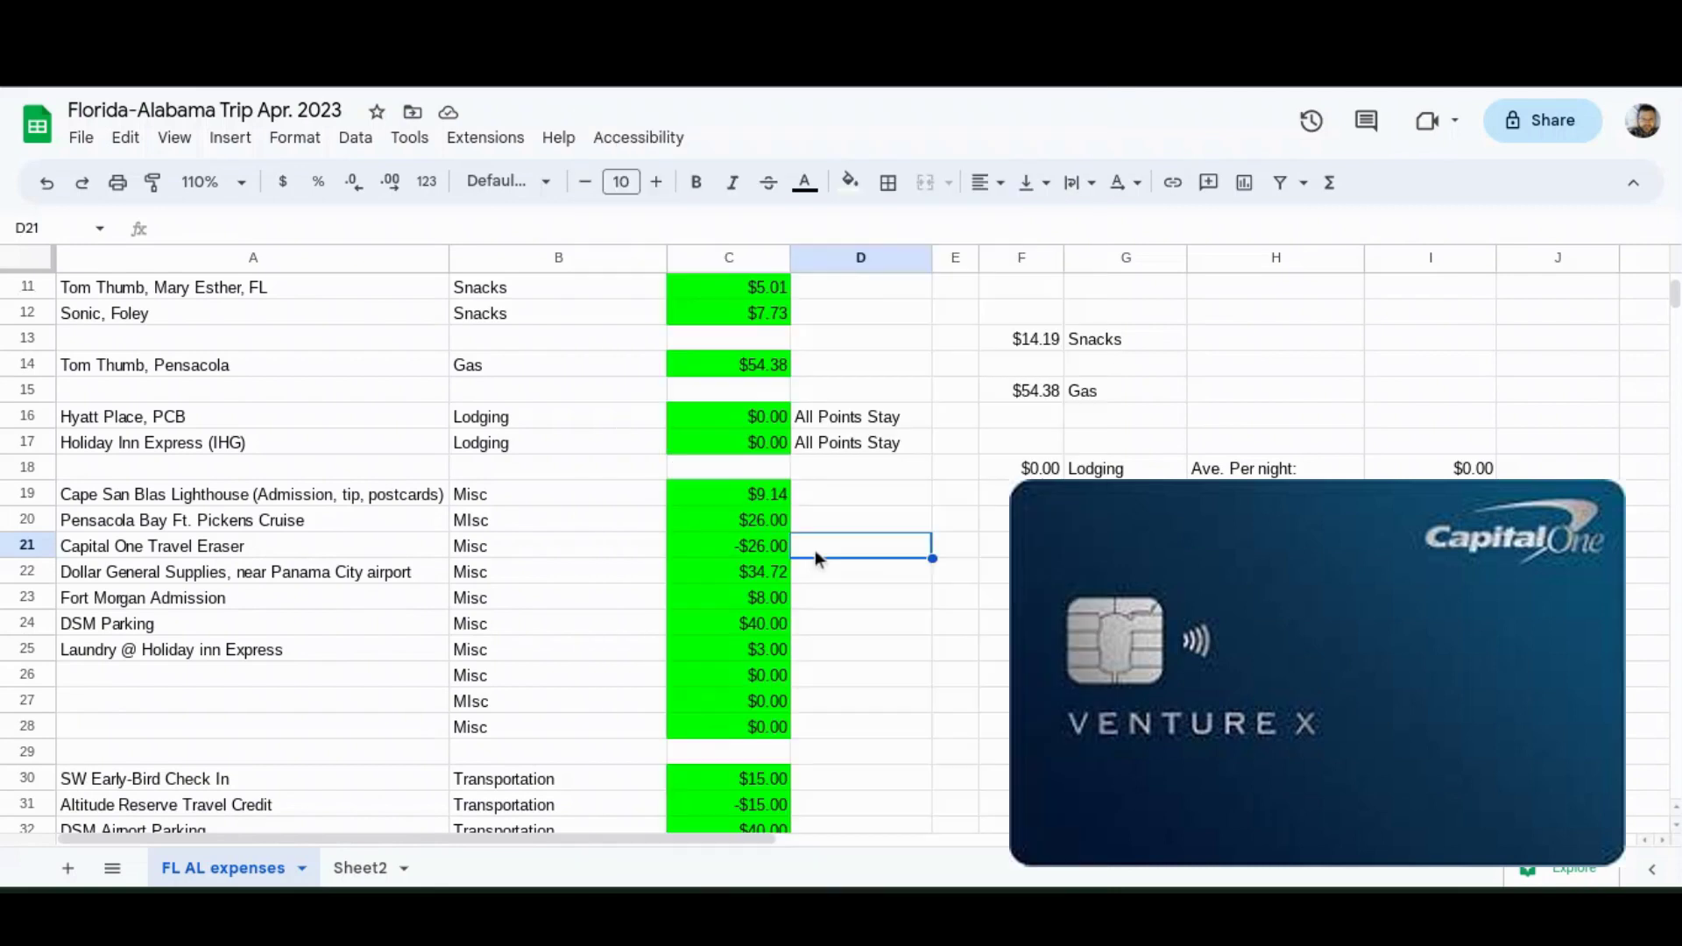
scroll(818, 557, down, 1)
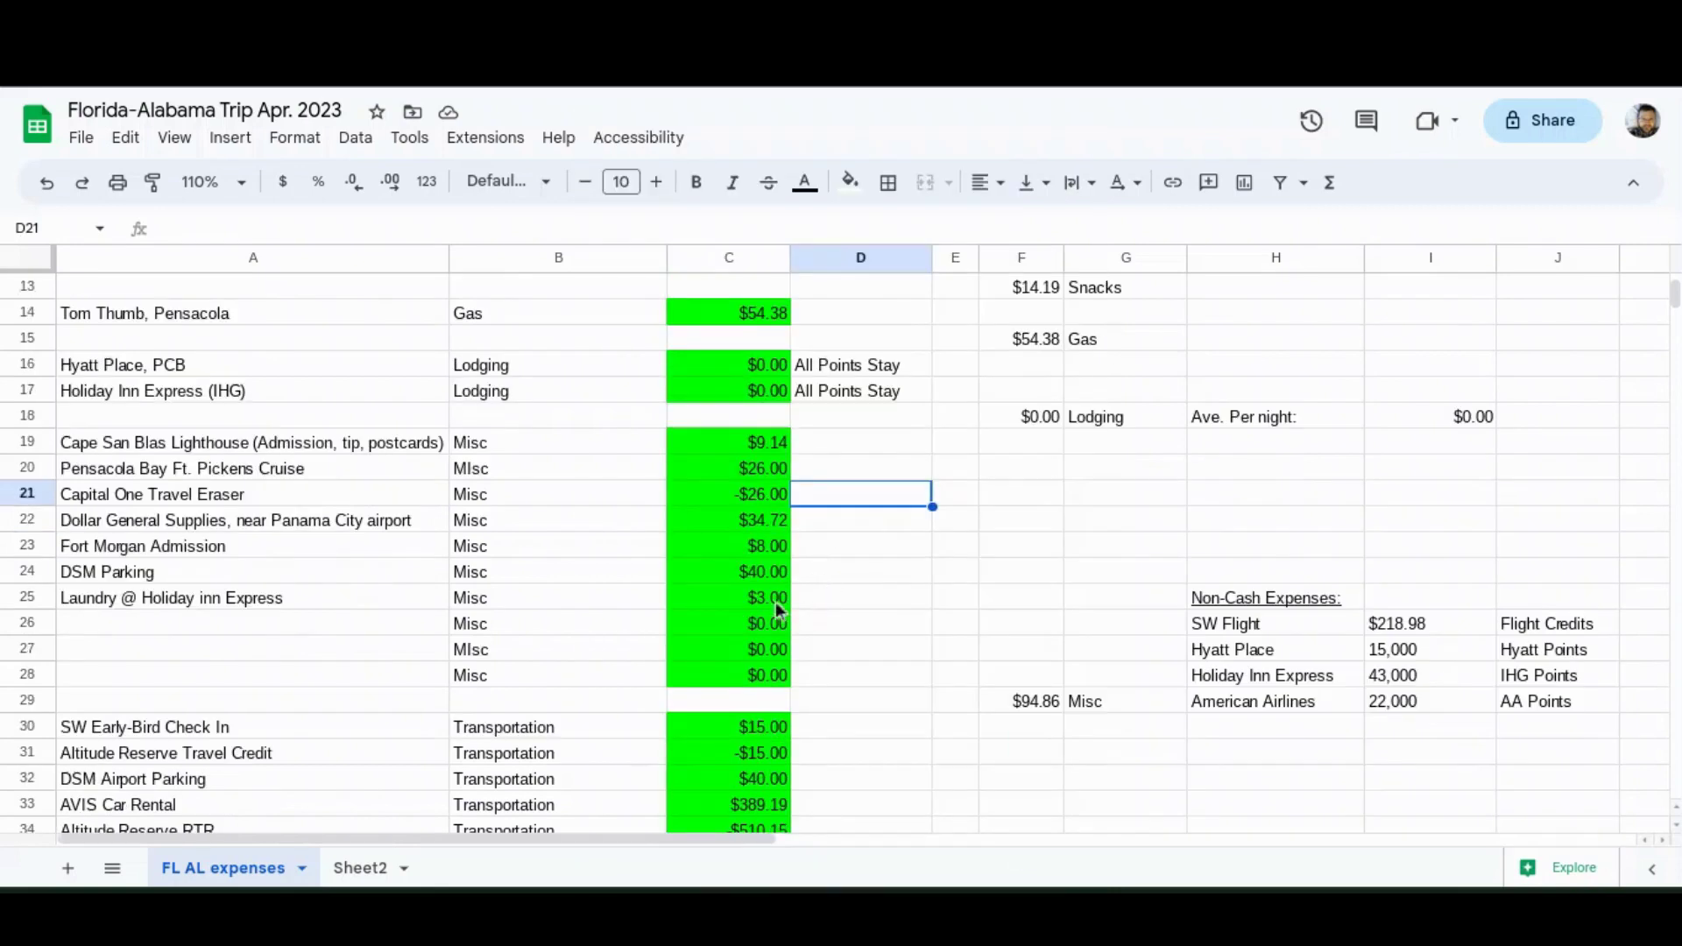
click(748, 570)
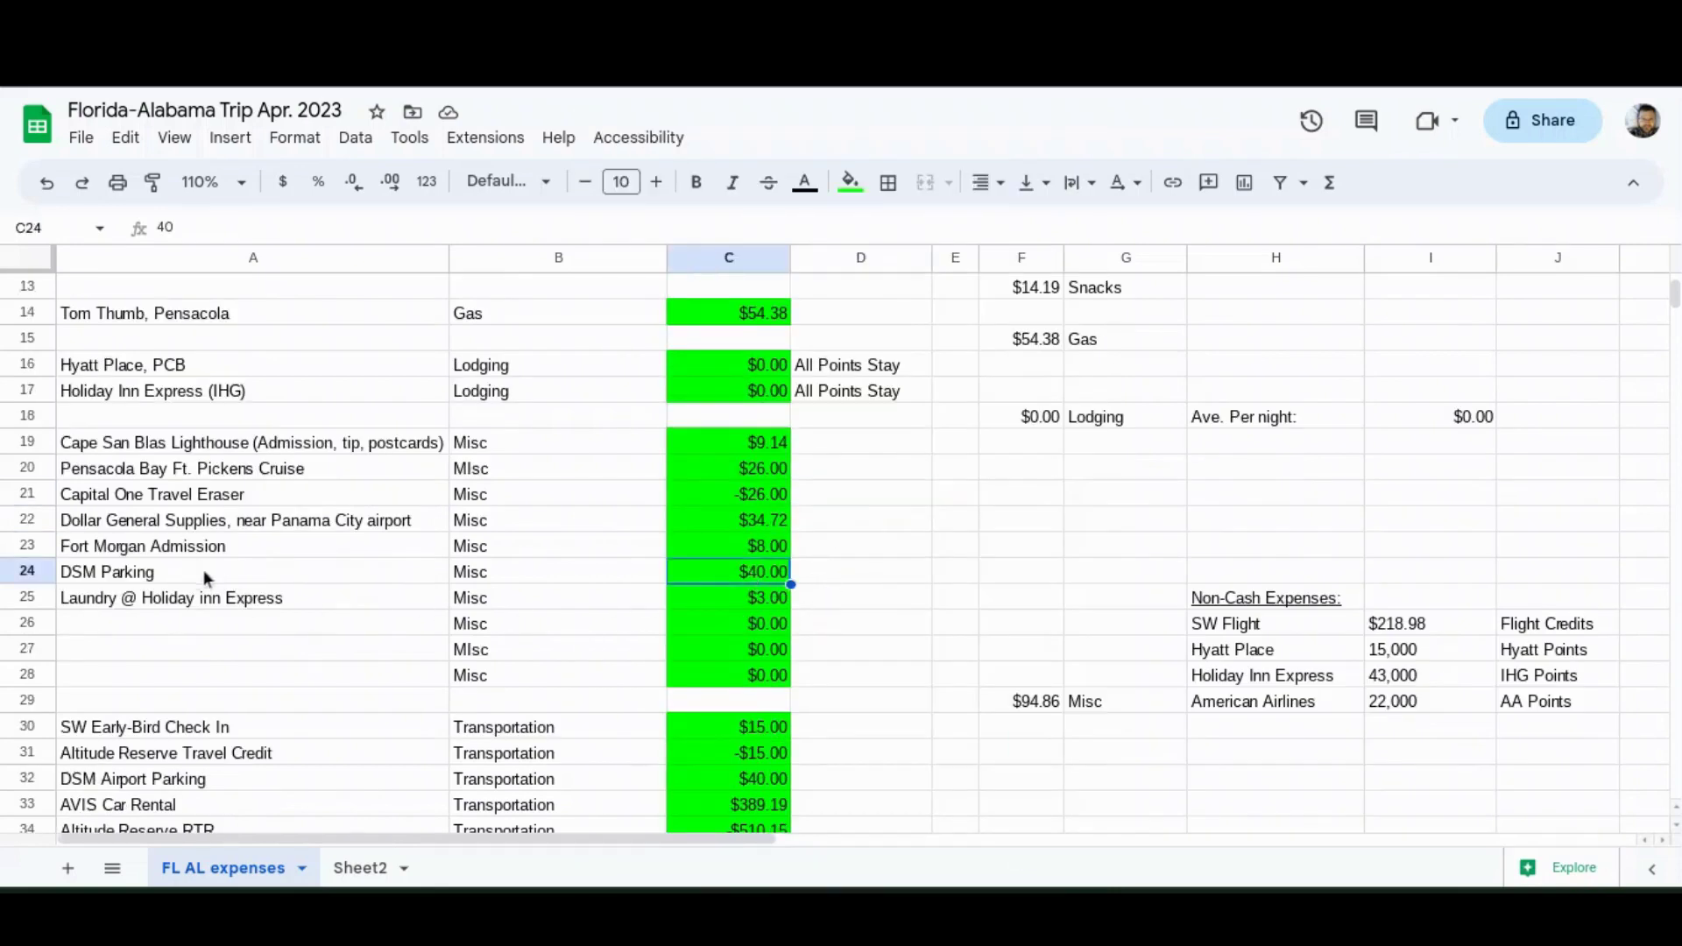
click(831, 575)
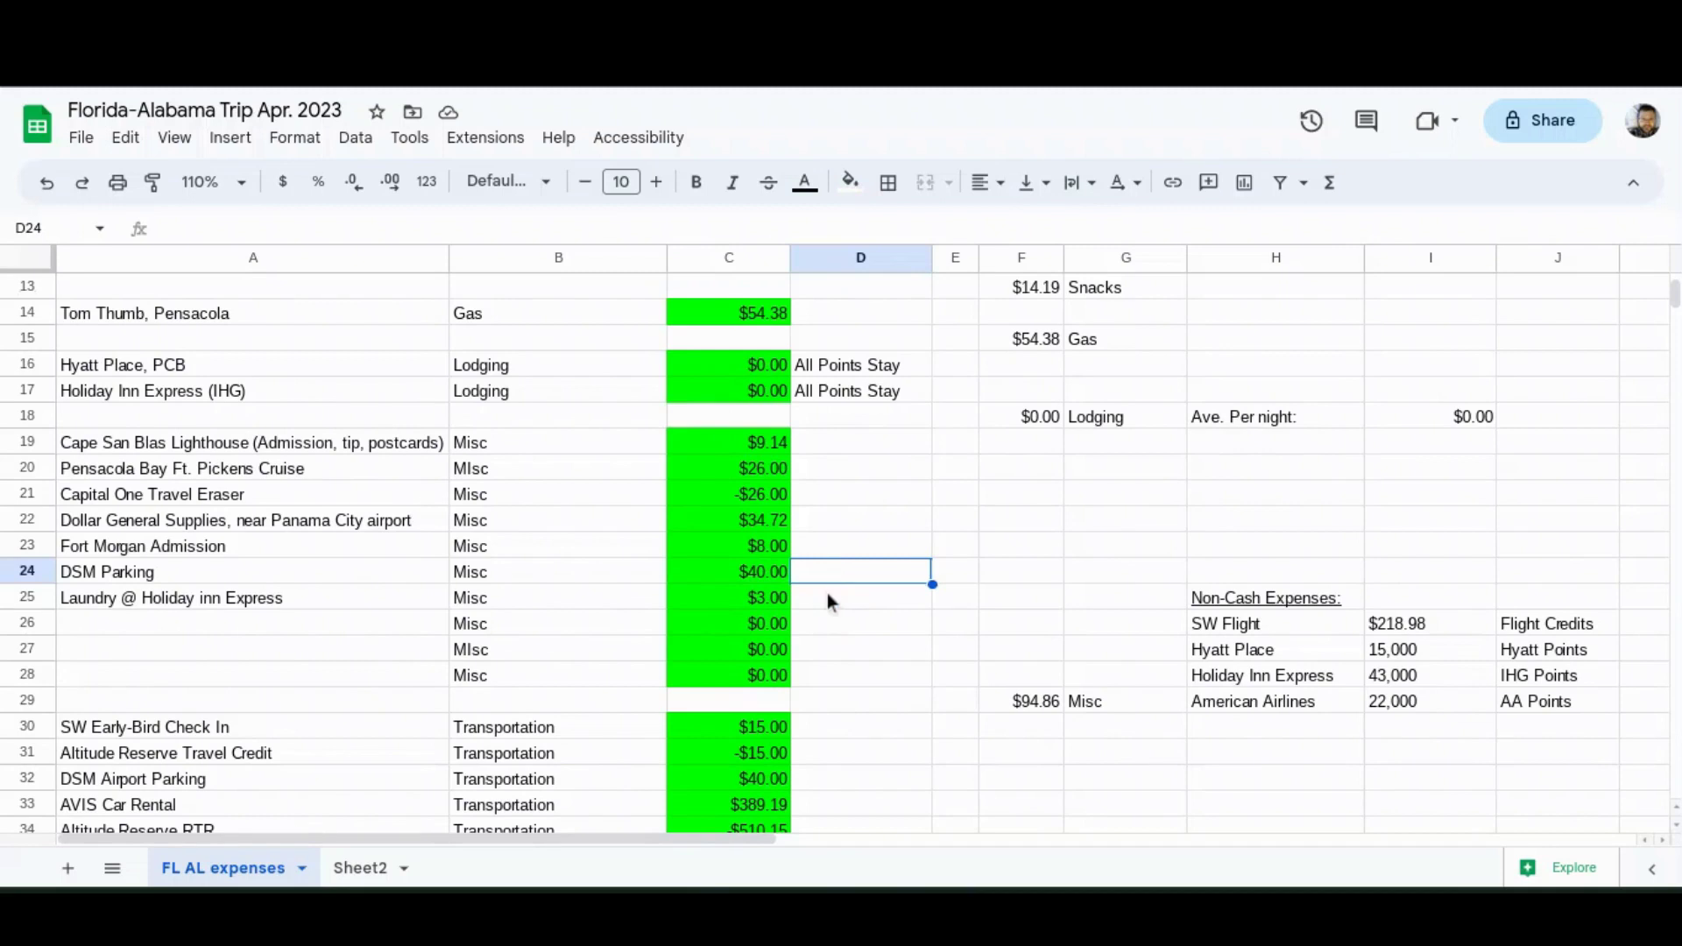
scroll(827, 598, down, 3)
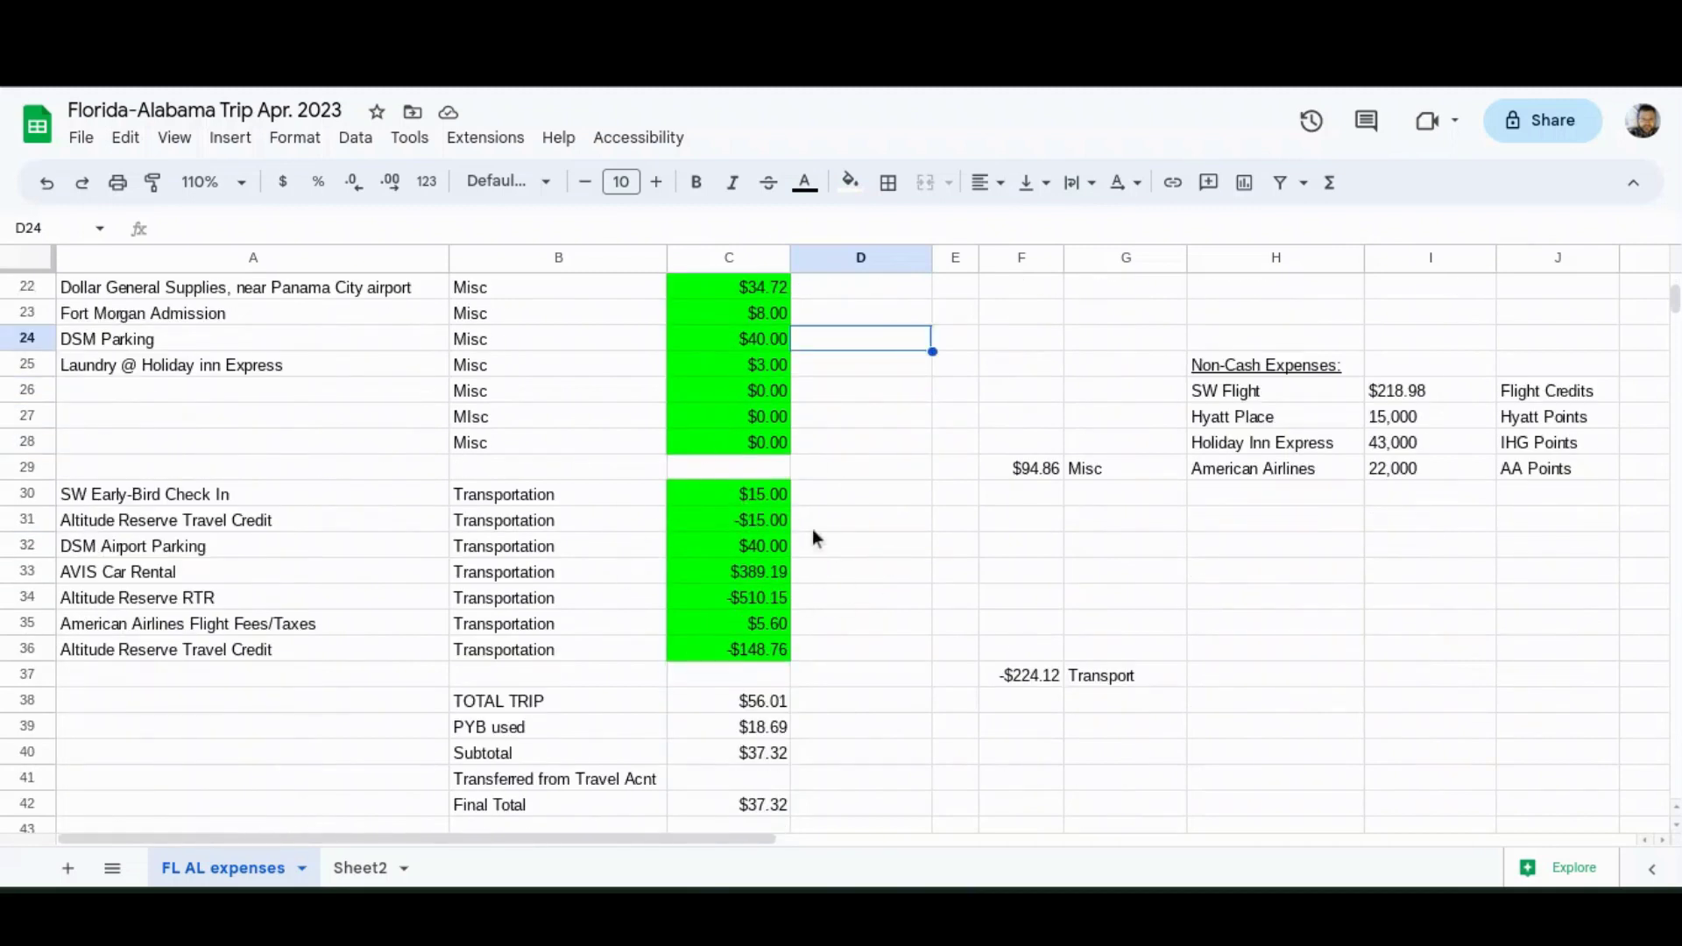
click(775, 494)
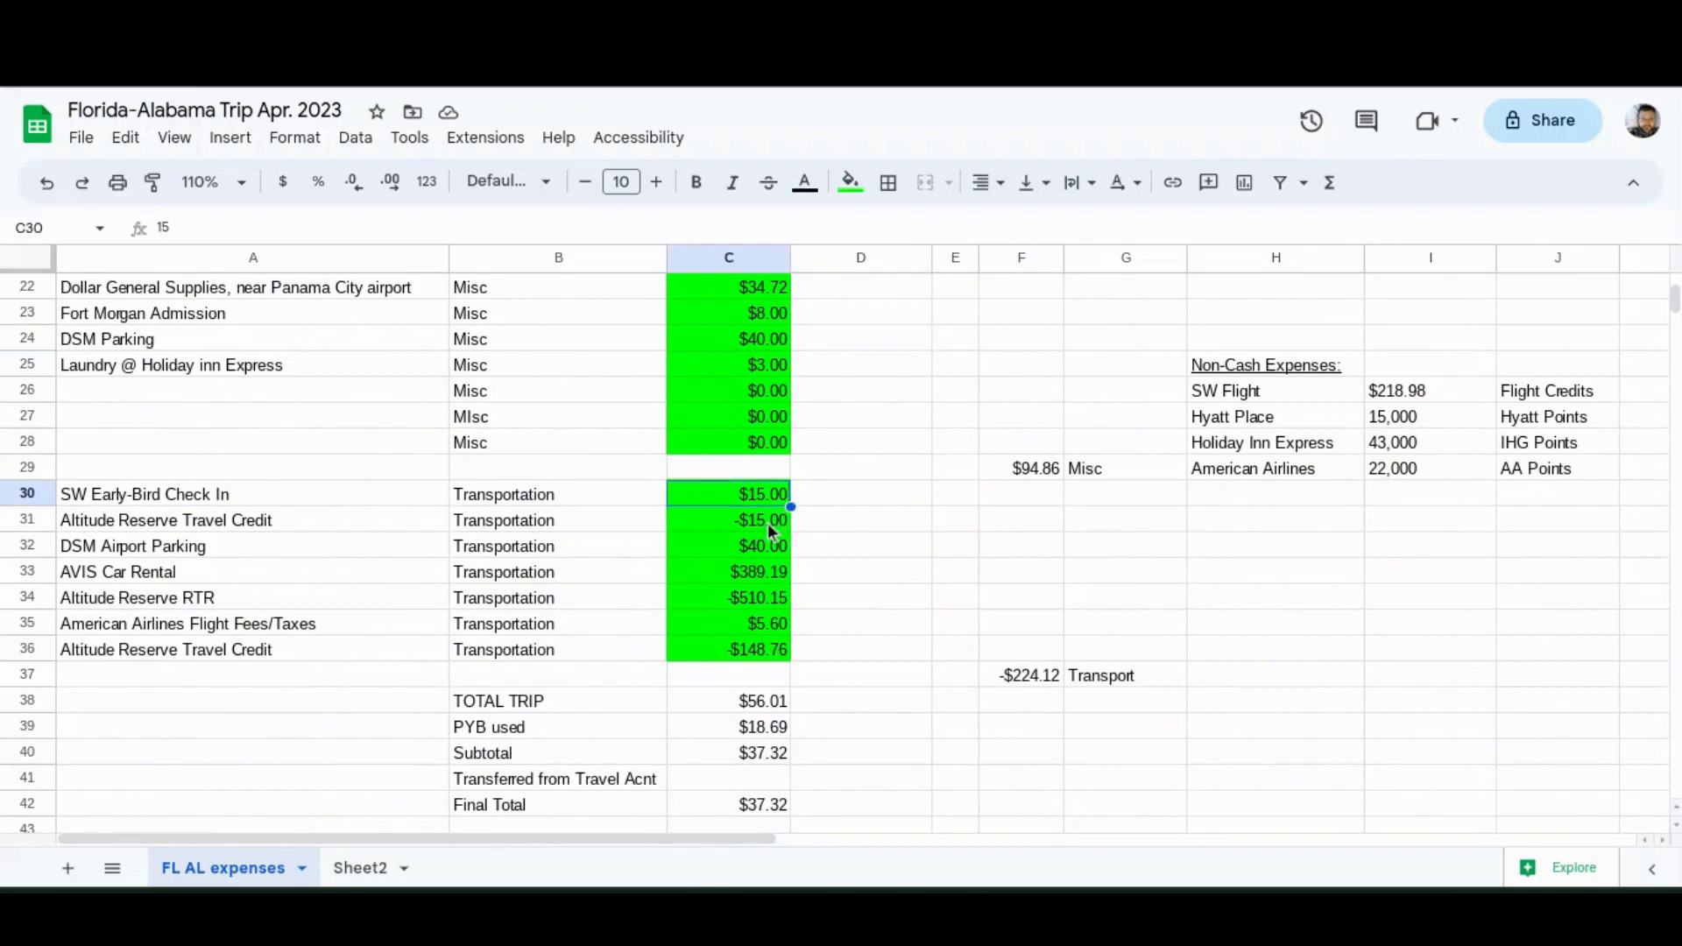
click(772, 526)
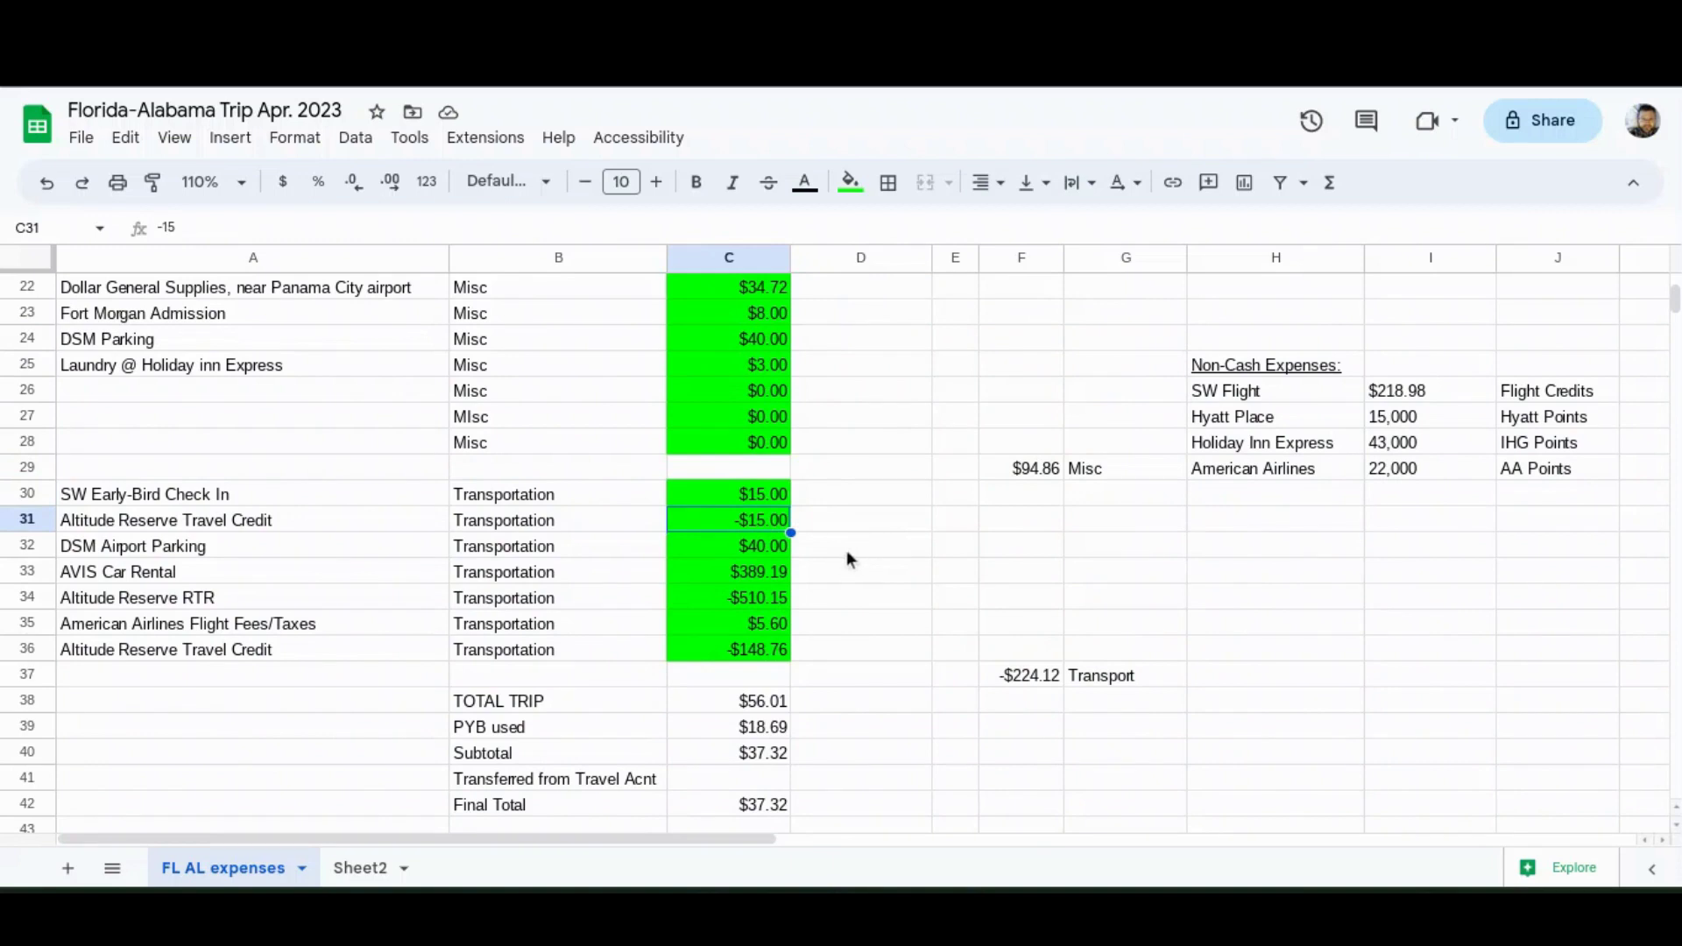
Step: Clear the duplicate DSM Parking entry from the Misc expenses, emptying its description, category and amount in A24:C24
scroll(848, 559, up, 1)
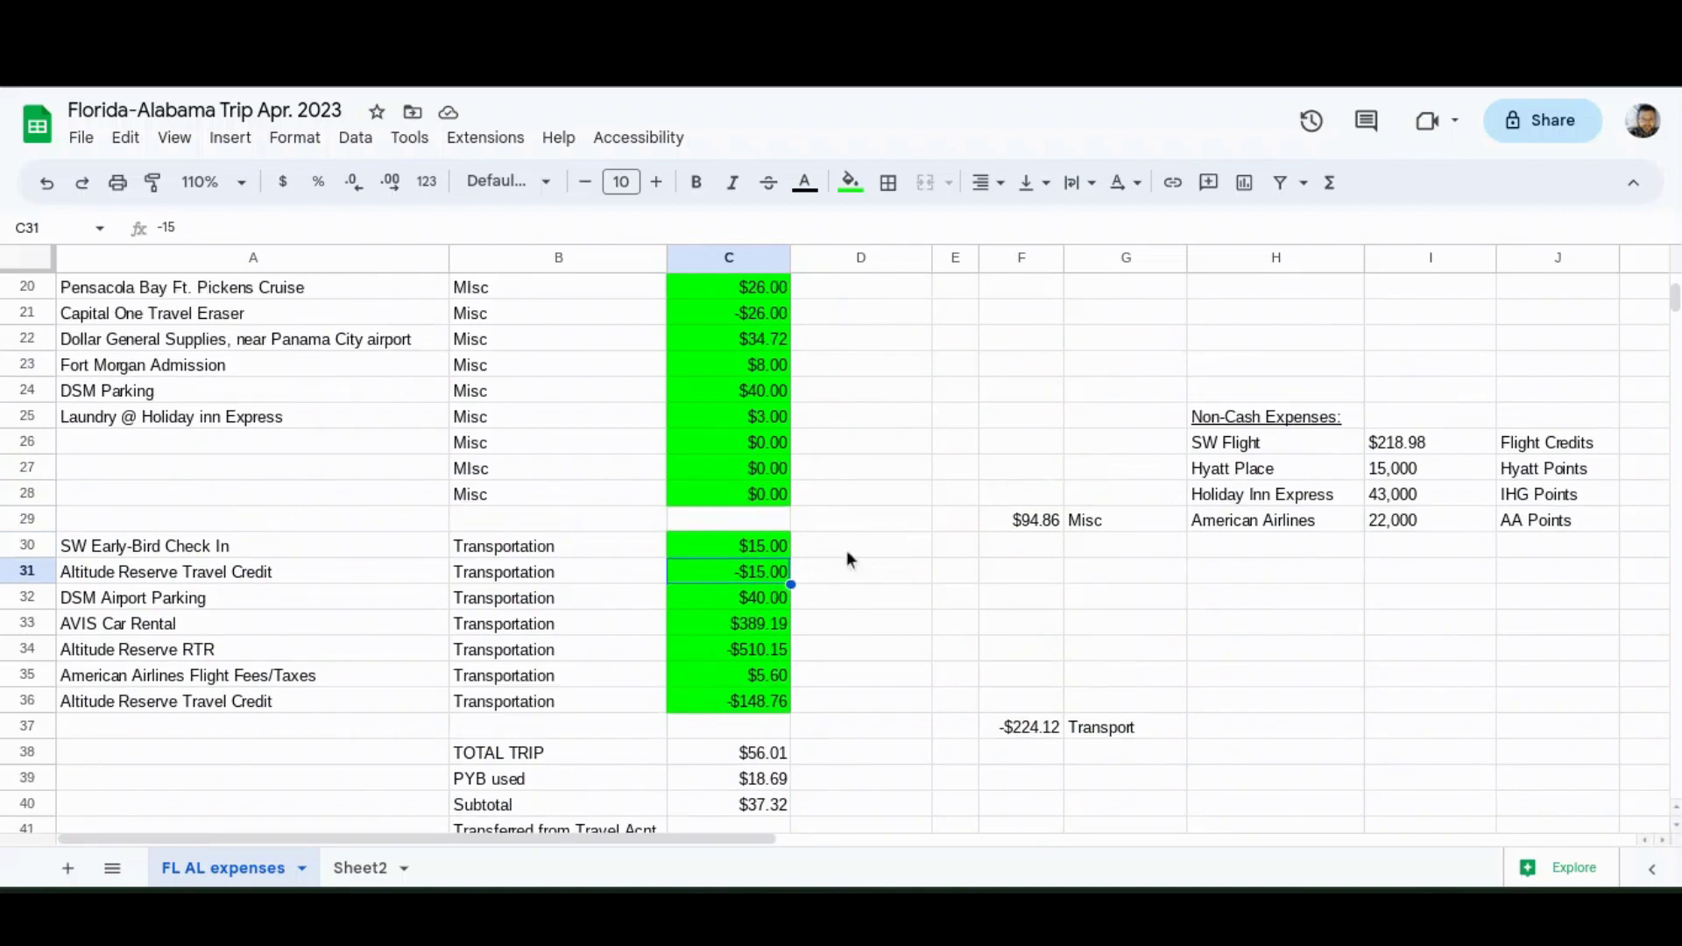
click(167, 390)
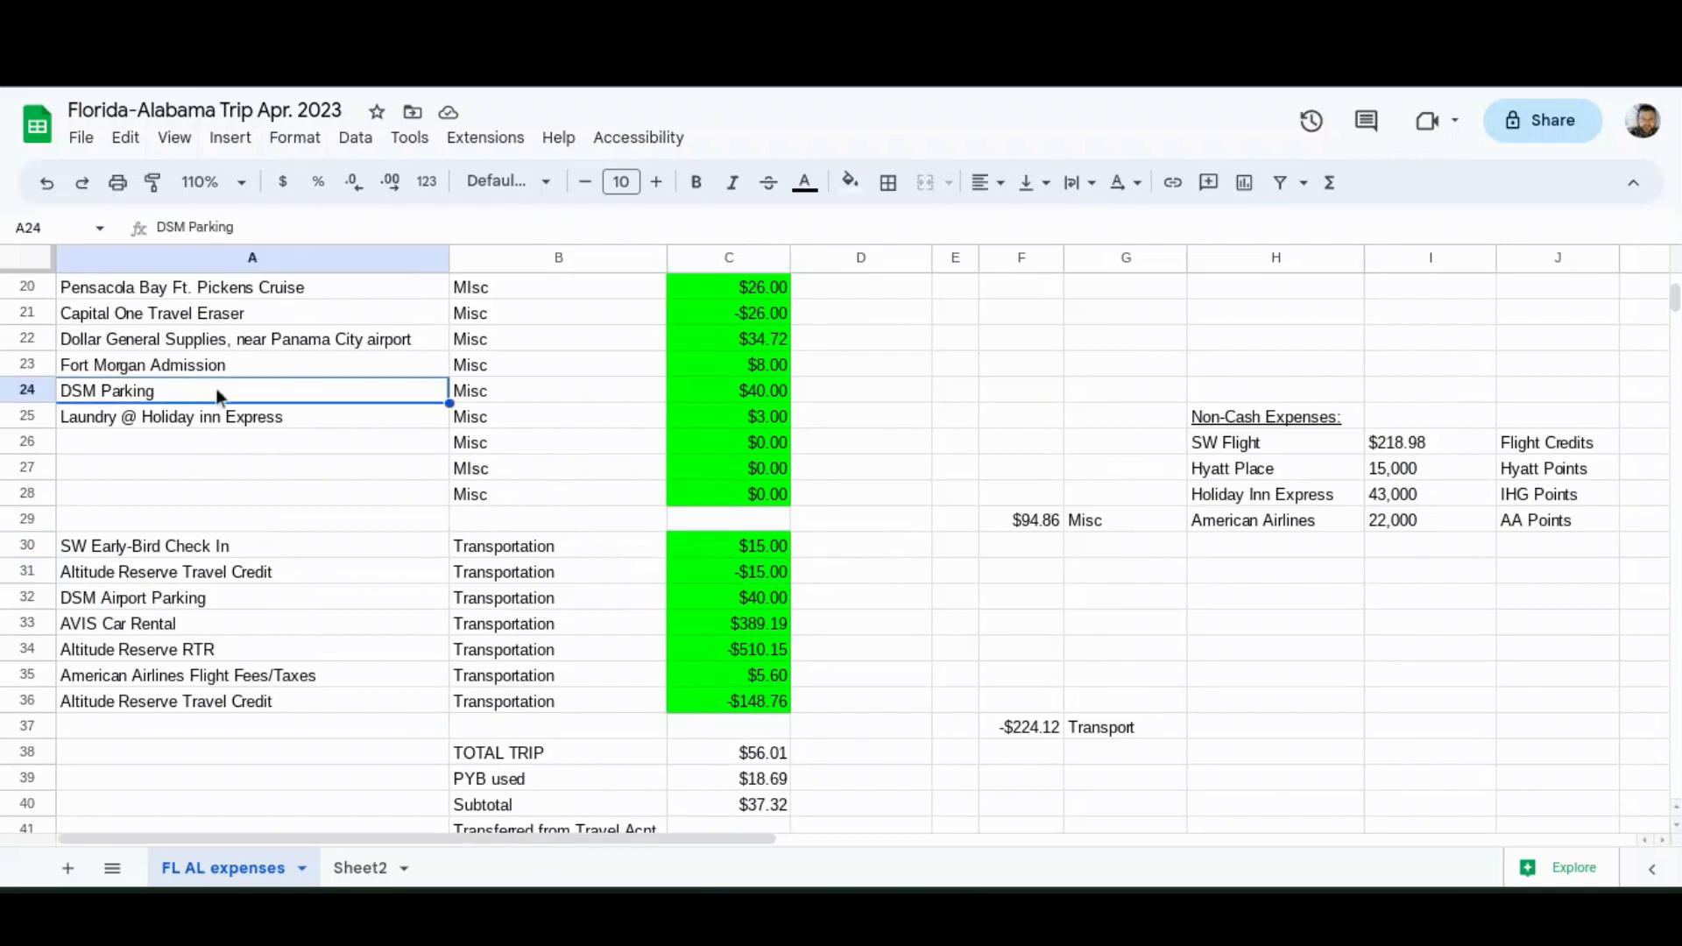
drag(182, 385, 702, 400)
key(Delete)
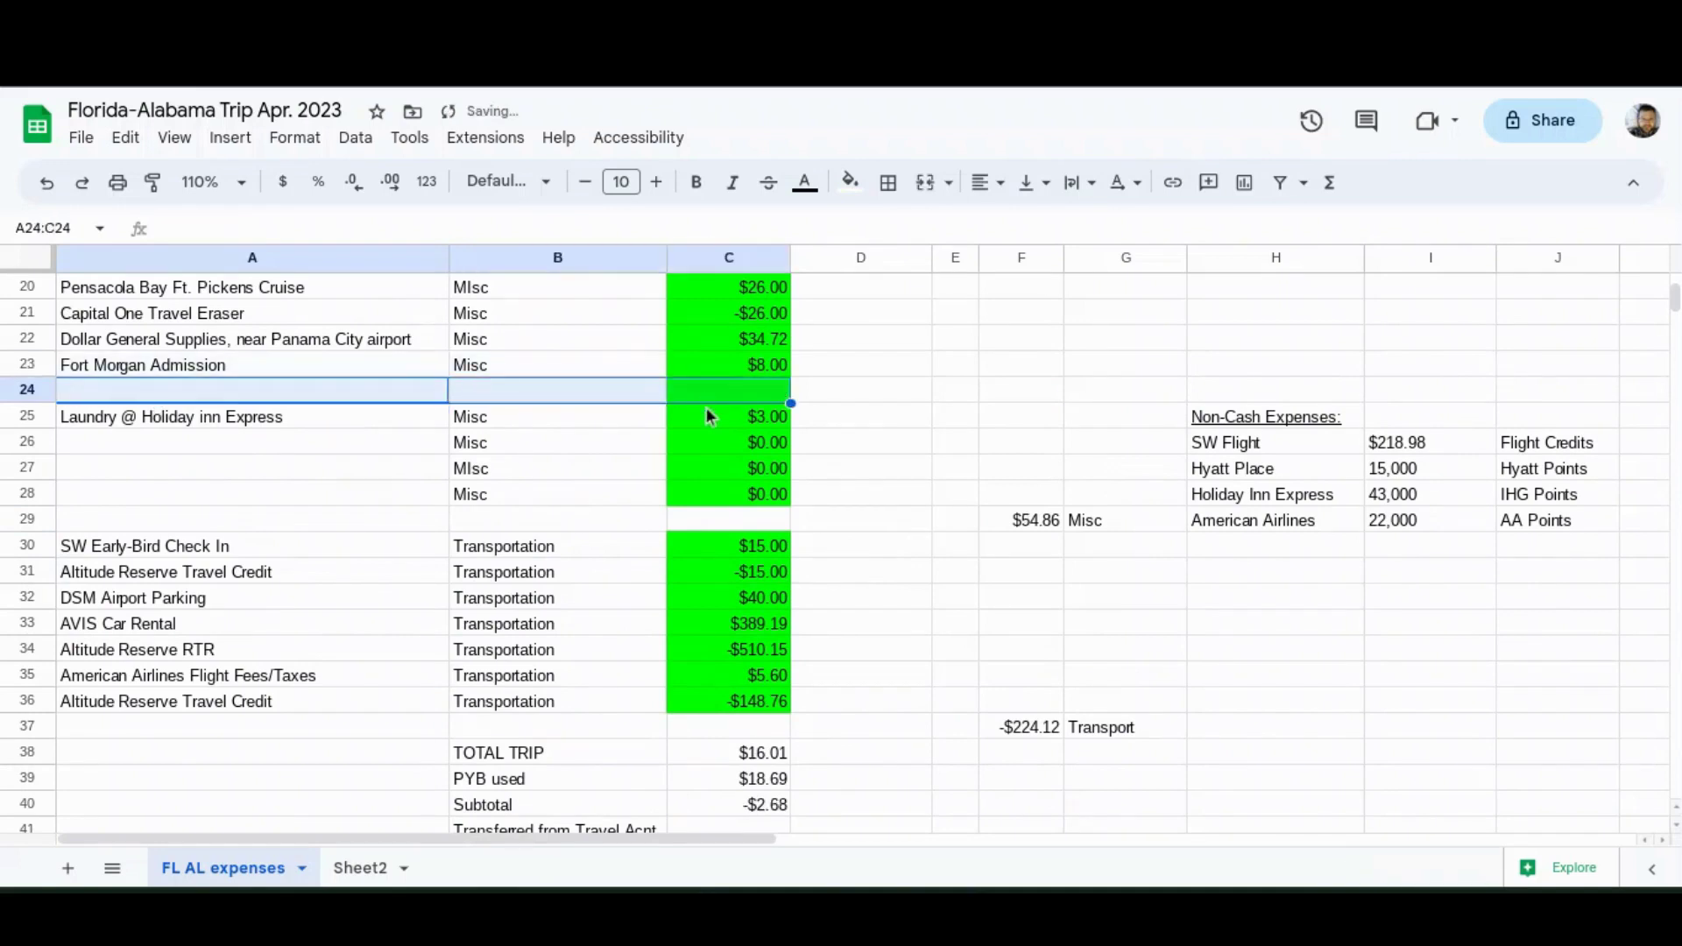
click(843, 520)
Step: Examine the remaining Transportation entries, covering the Altitude Reserve RTR, American Airlines fees and Altitude Reserve Travel Credit in rows 34 to 36
scroll(871, 603, down, 2)
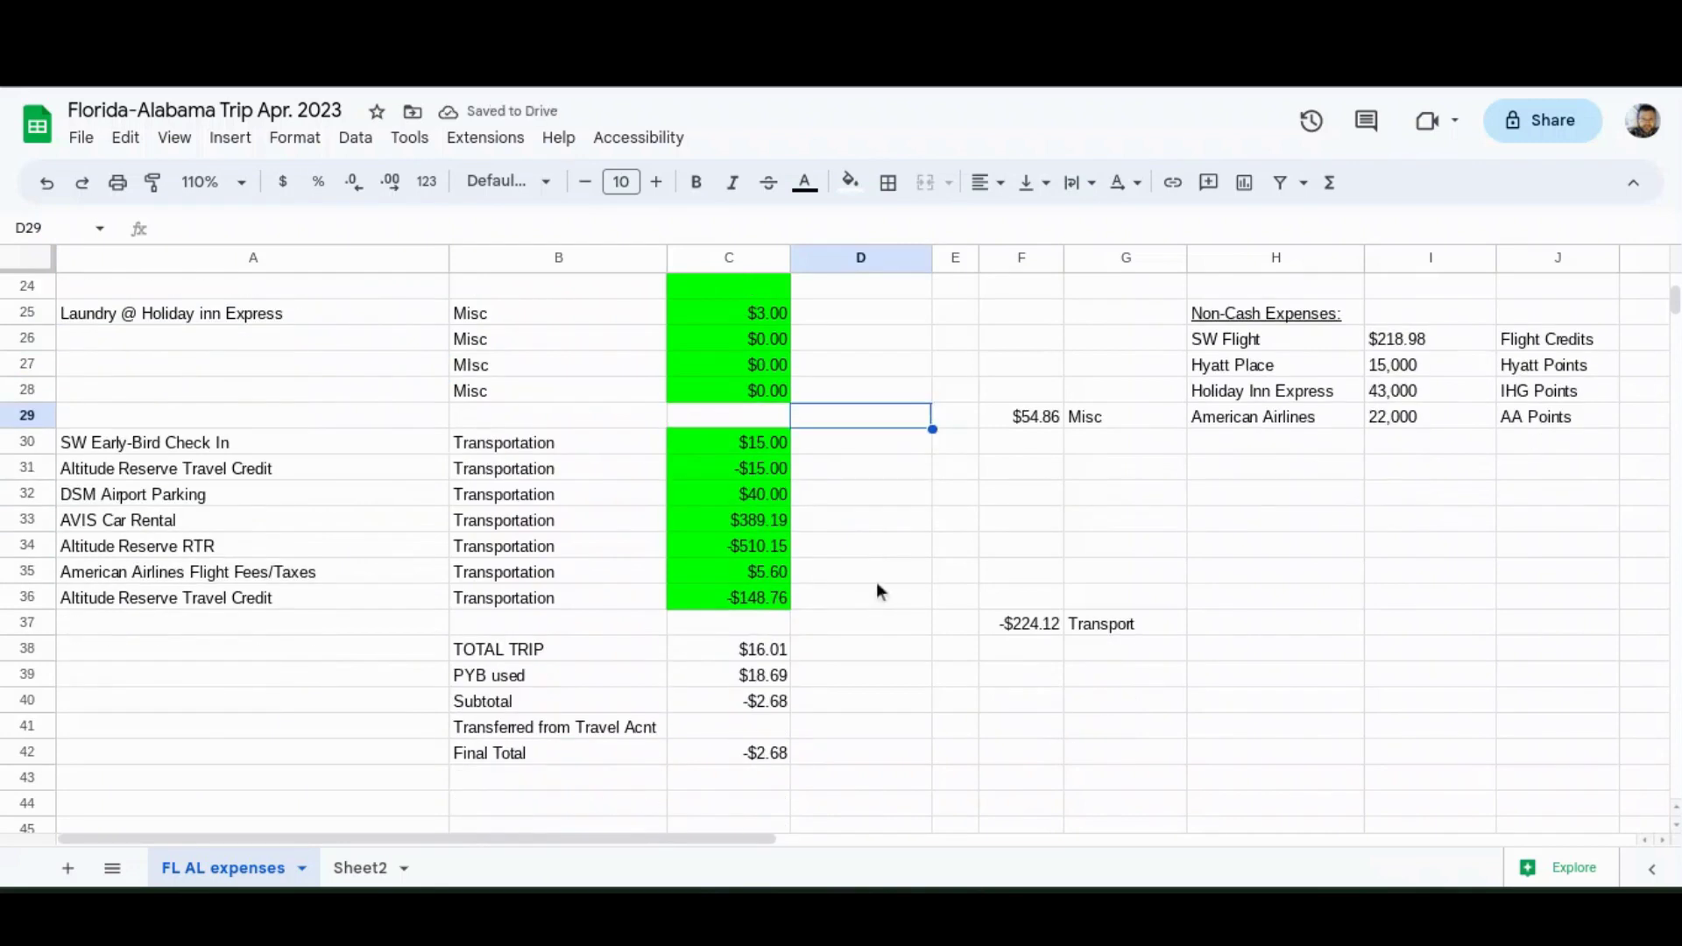
click(777, 547)
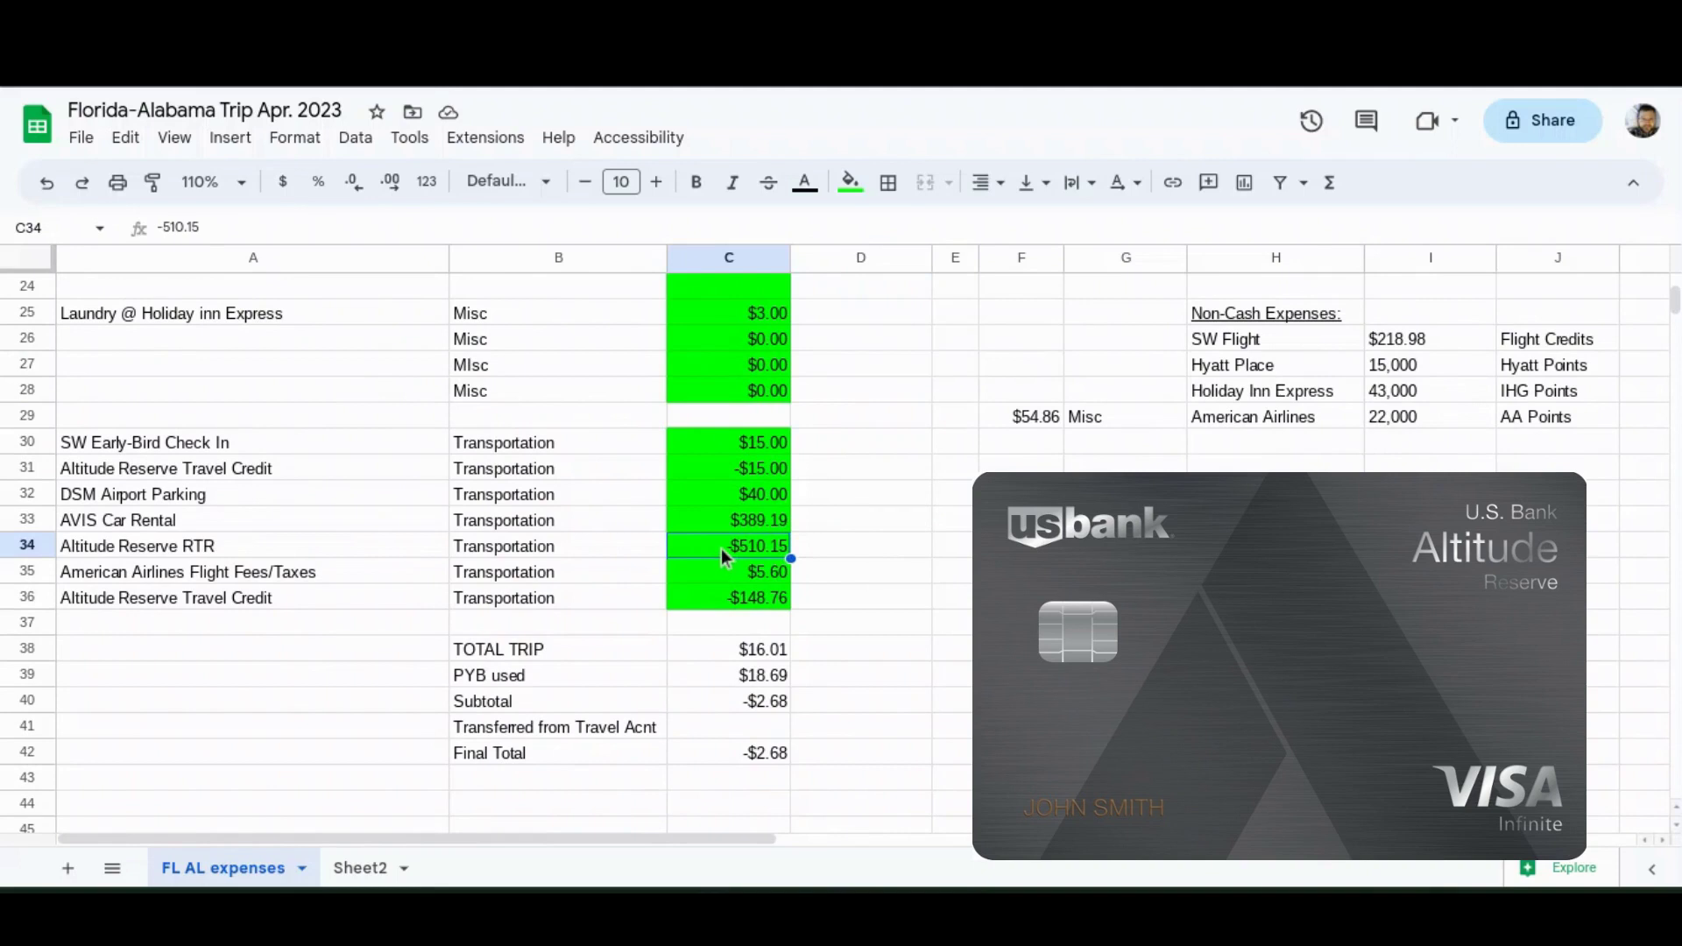
click(833, 557)
key(Left)
key(Down)
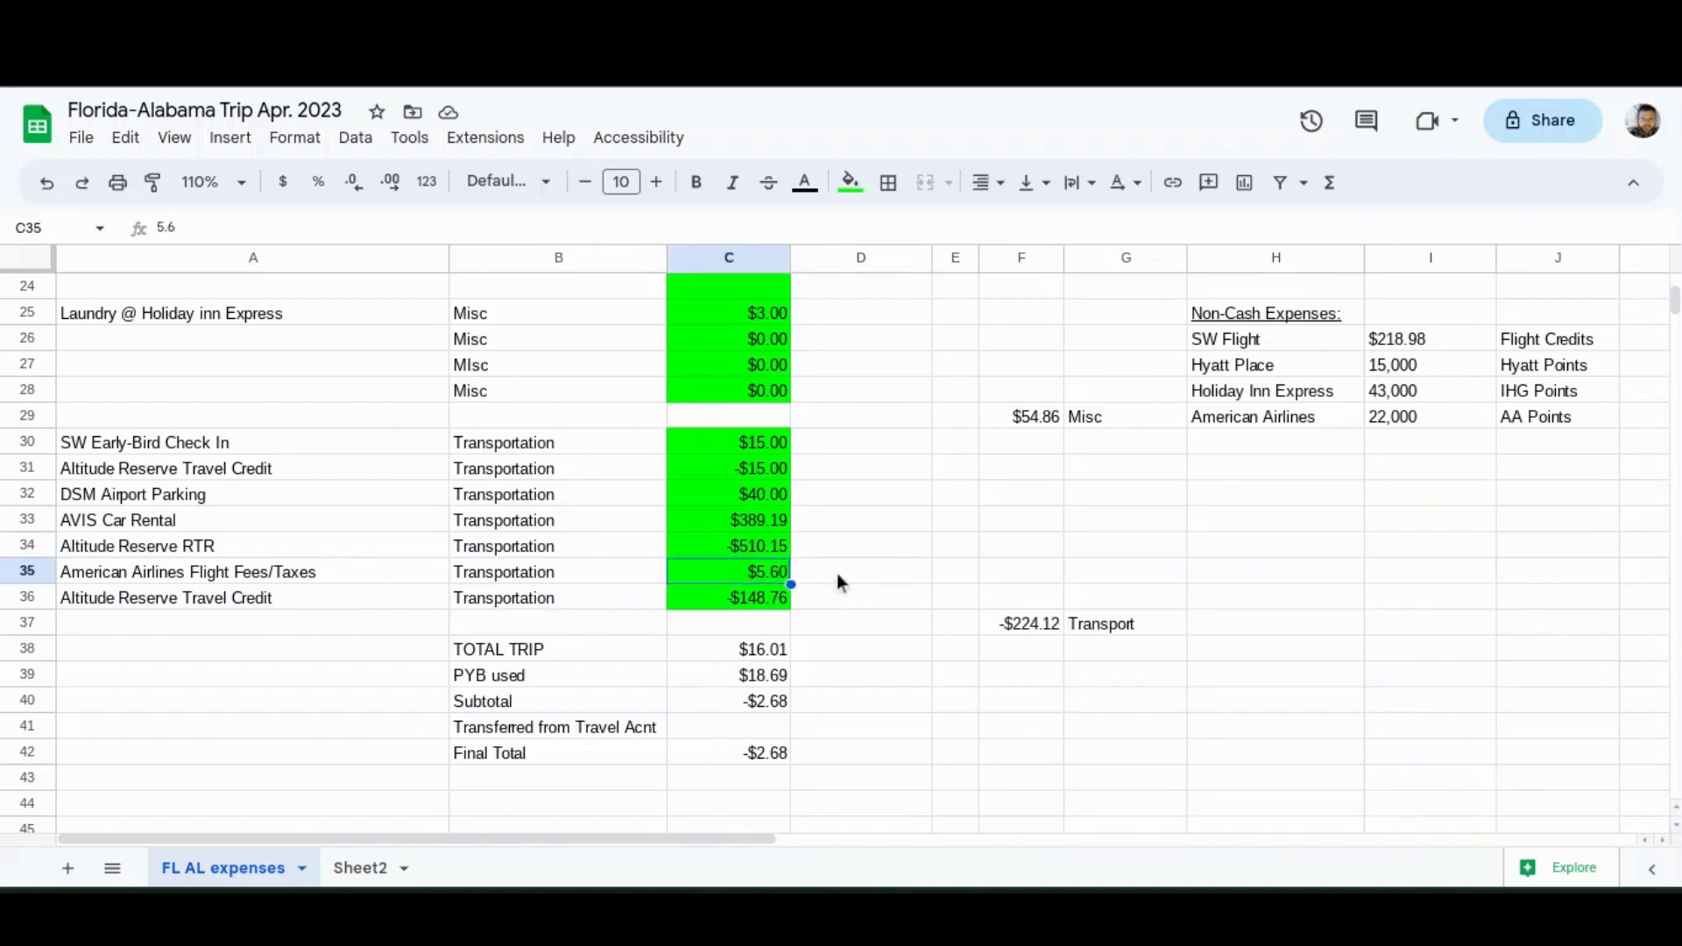
click(265, 604)
click(517, 601)
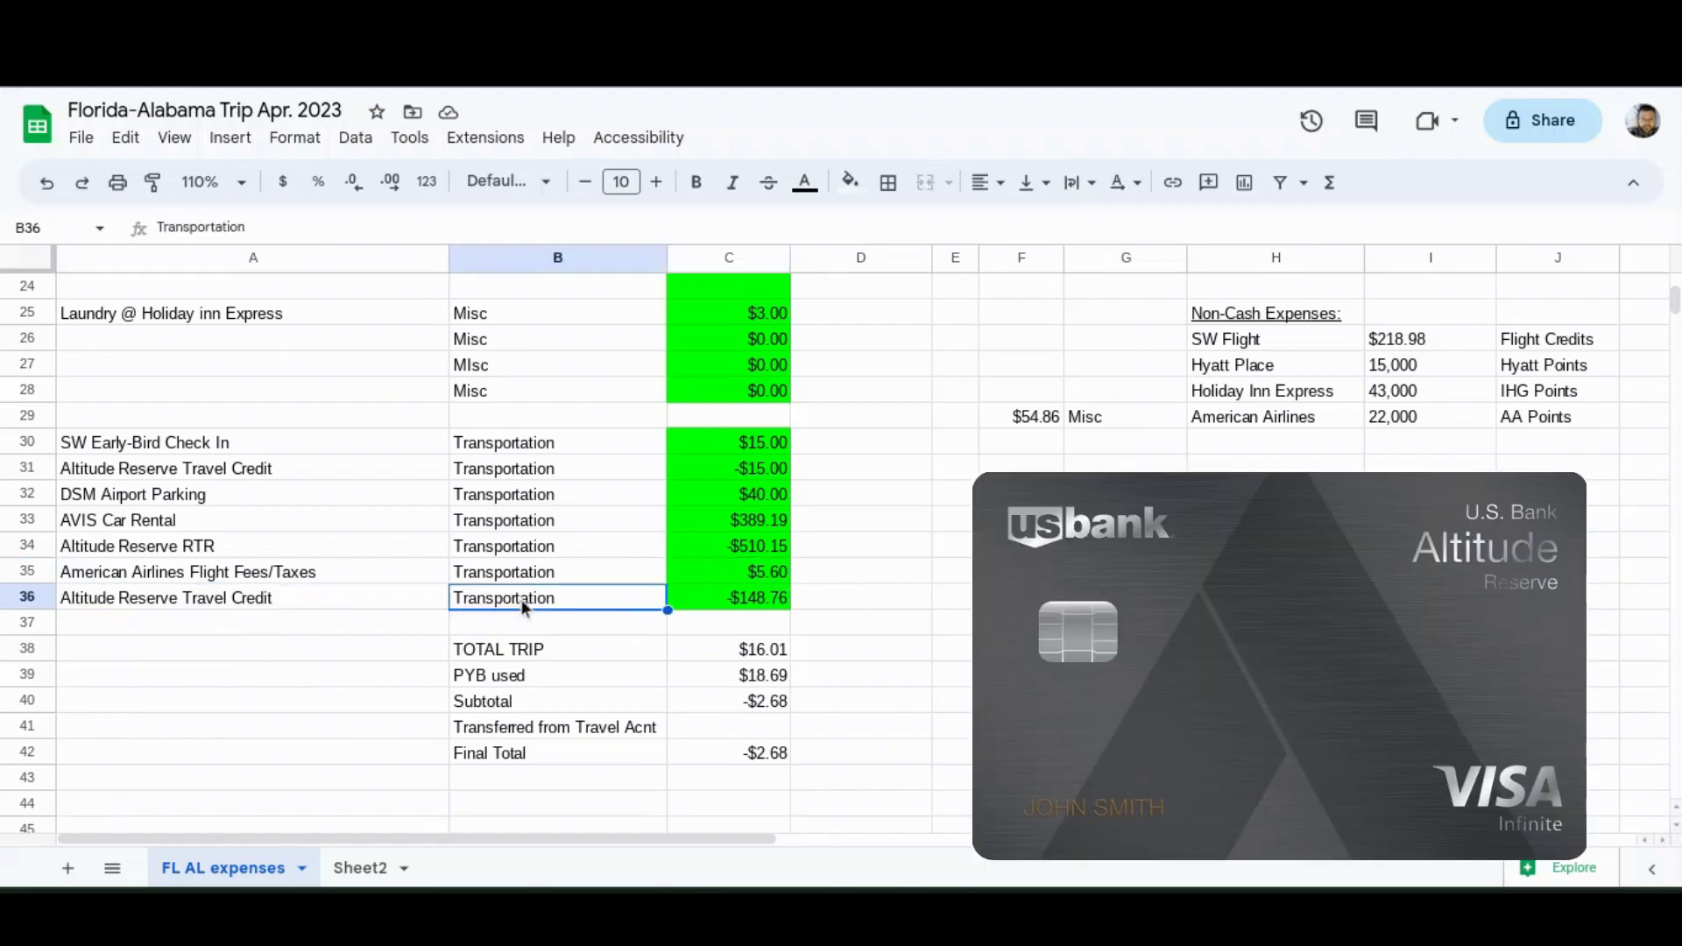
click(727, 604)
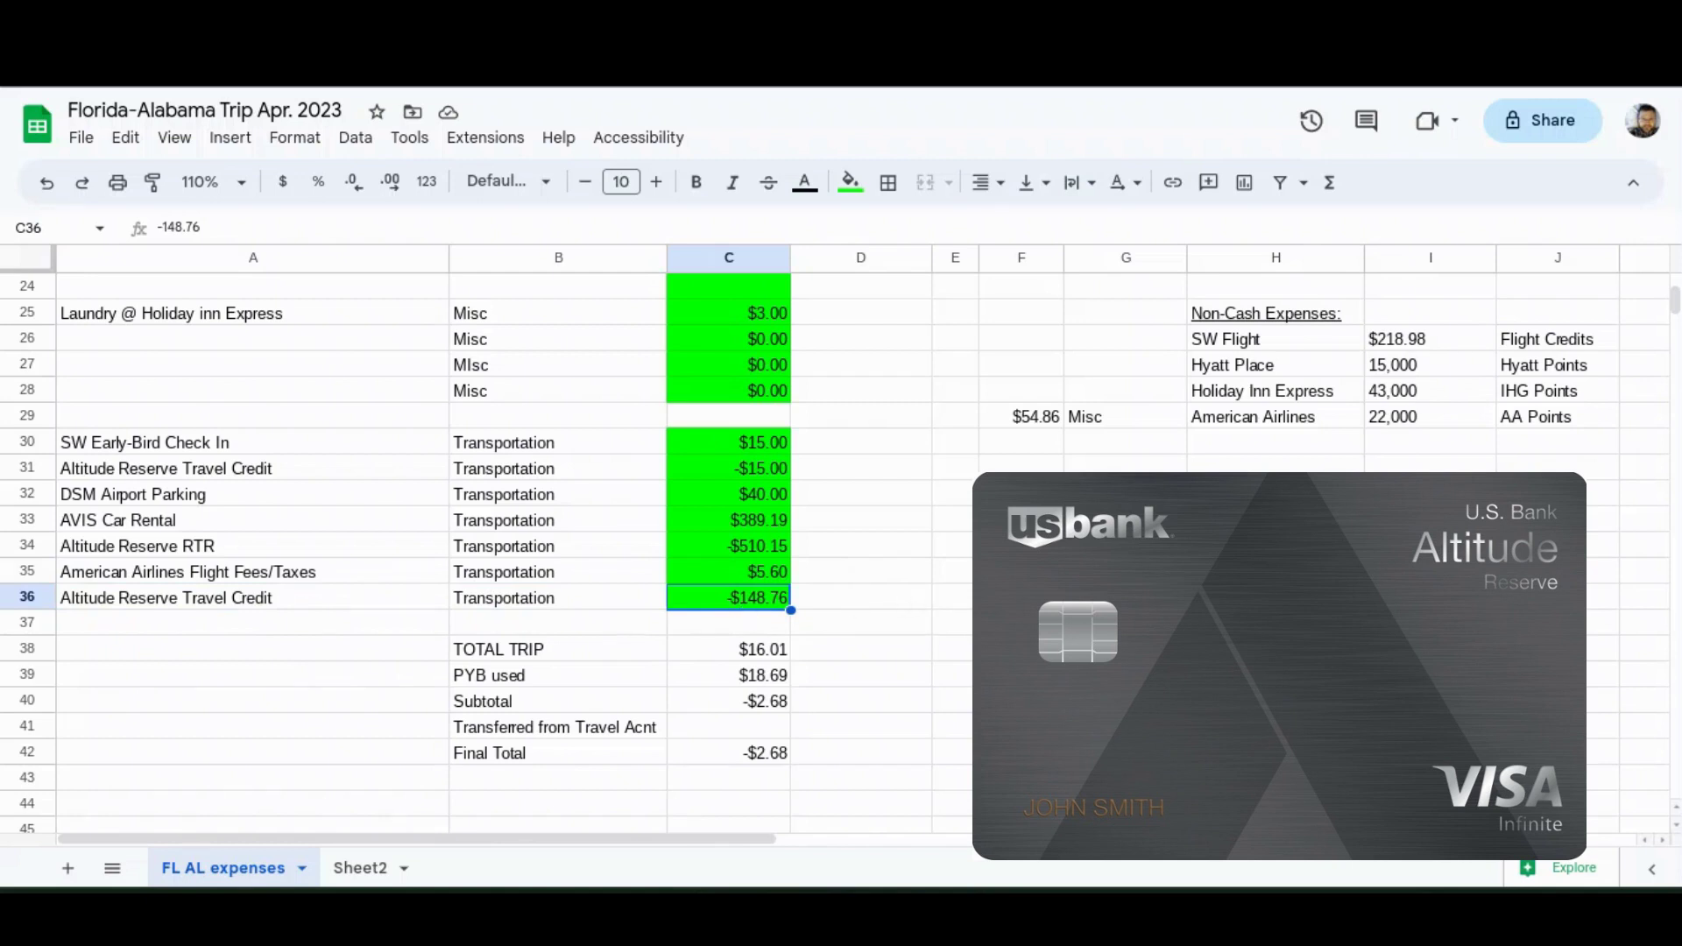
click(776, 542)
click(759, 590)
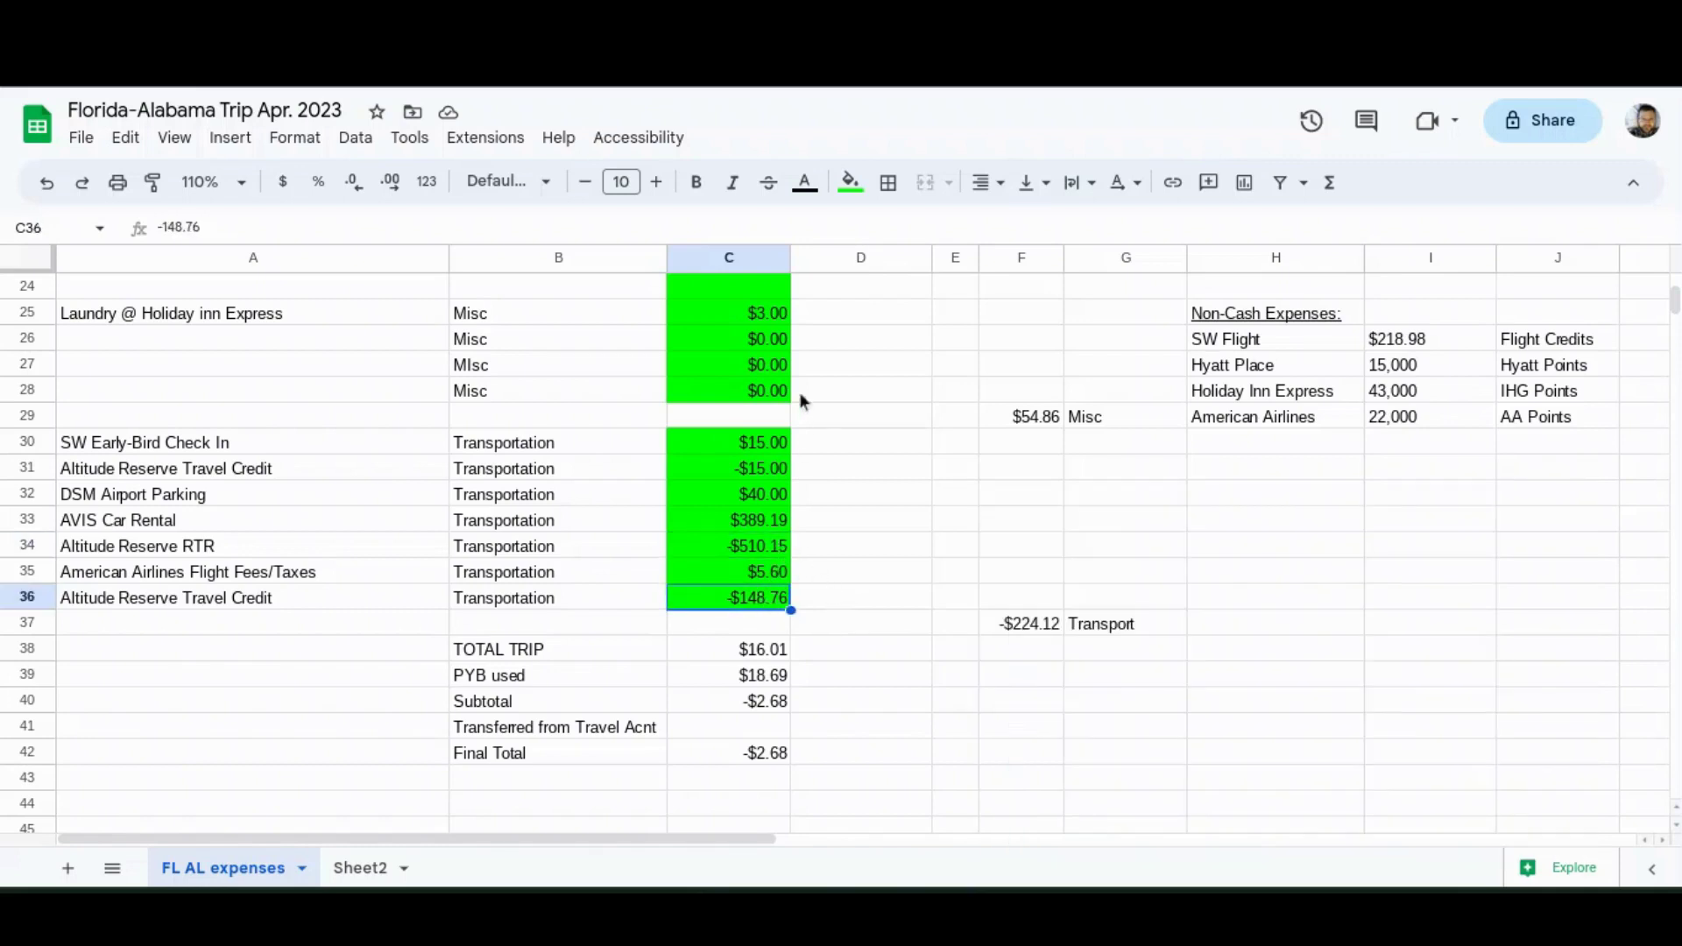
Step: Examine the trip's total, PYB used, subtotal, travel account transfer and final total in rows 38 to 42, plus the non-cash SW Flight expense
click(765, 659)
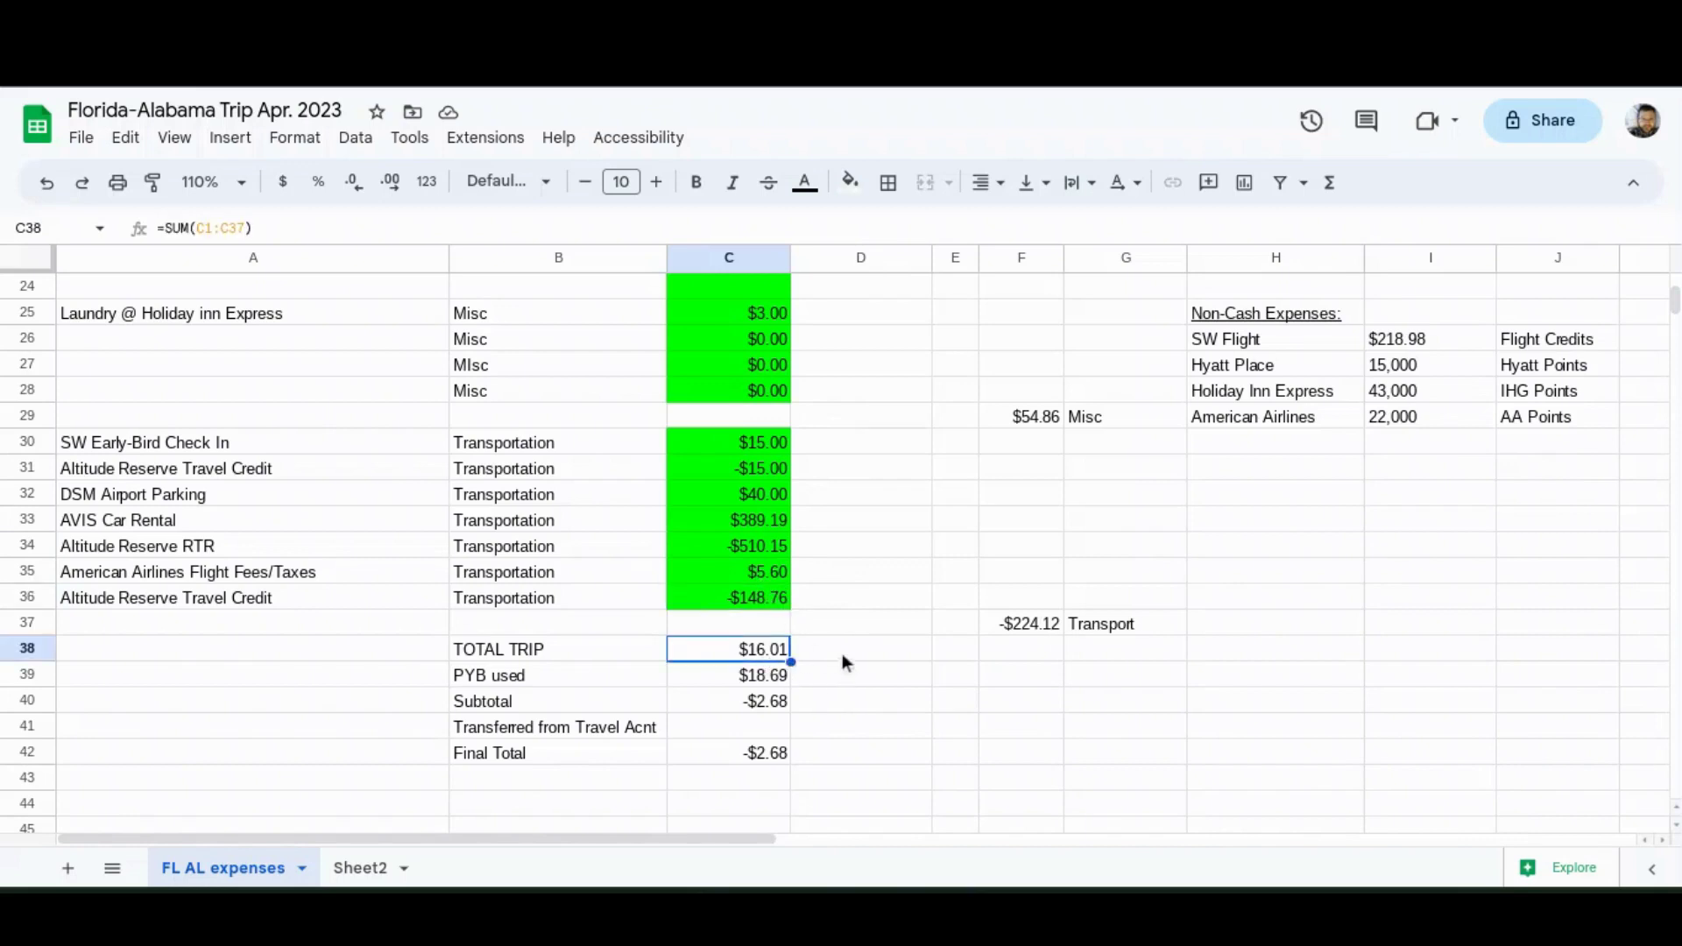
click(767, 680)
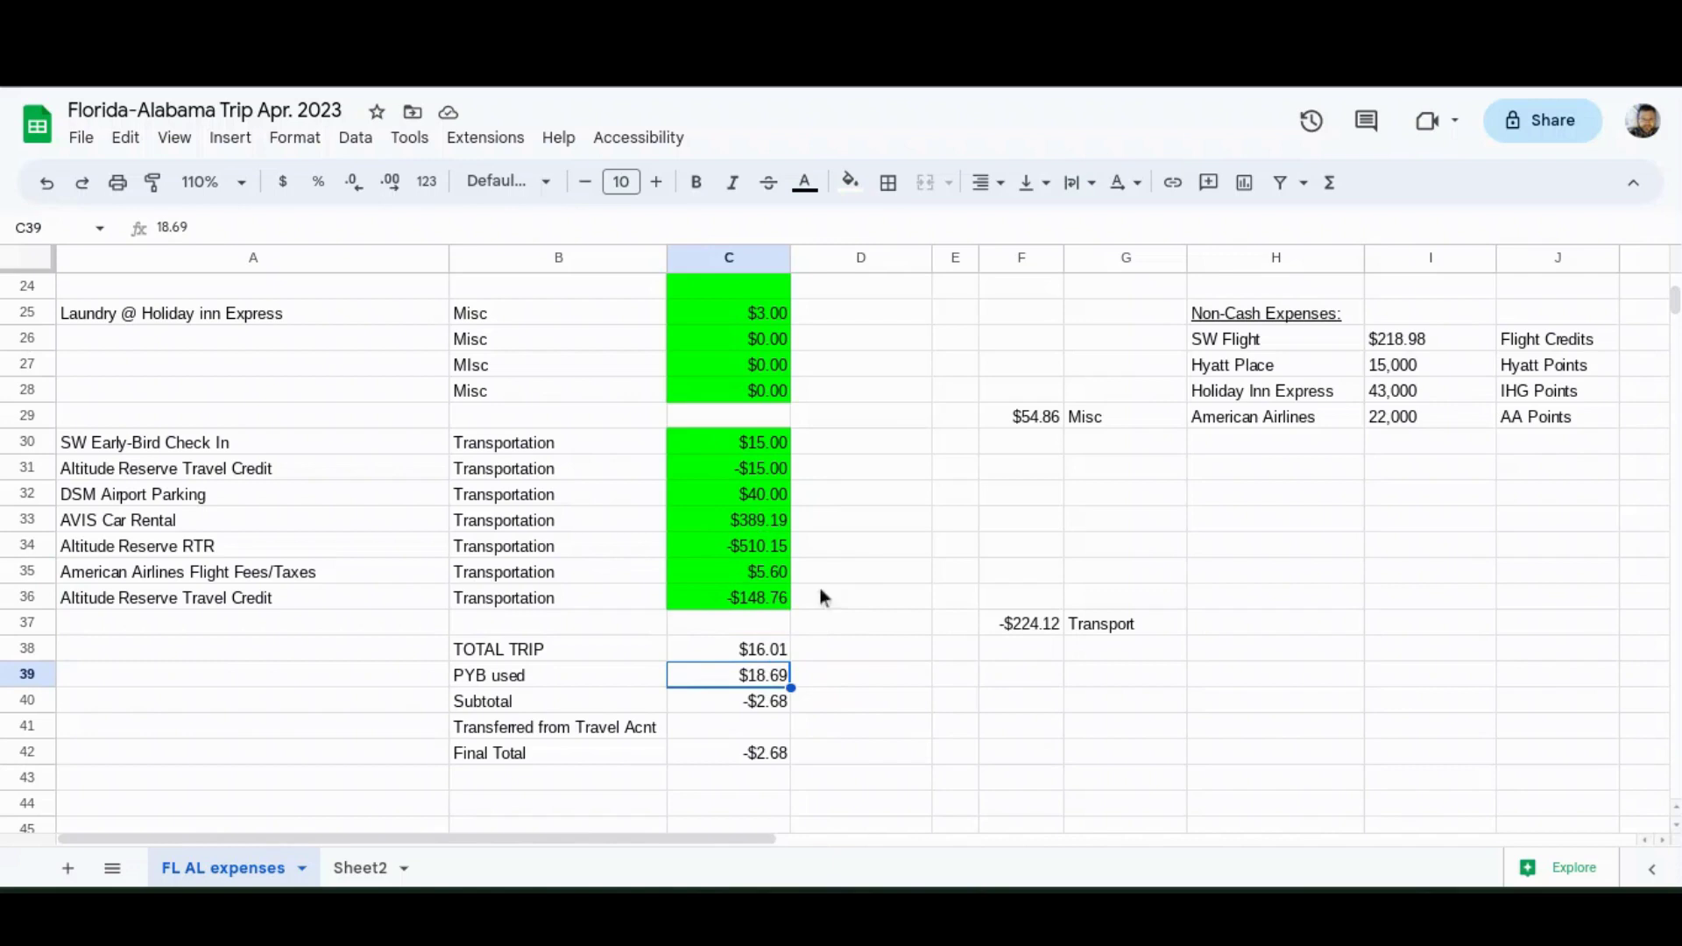
click(809, 681)
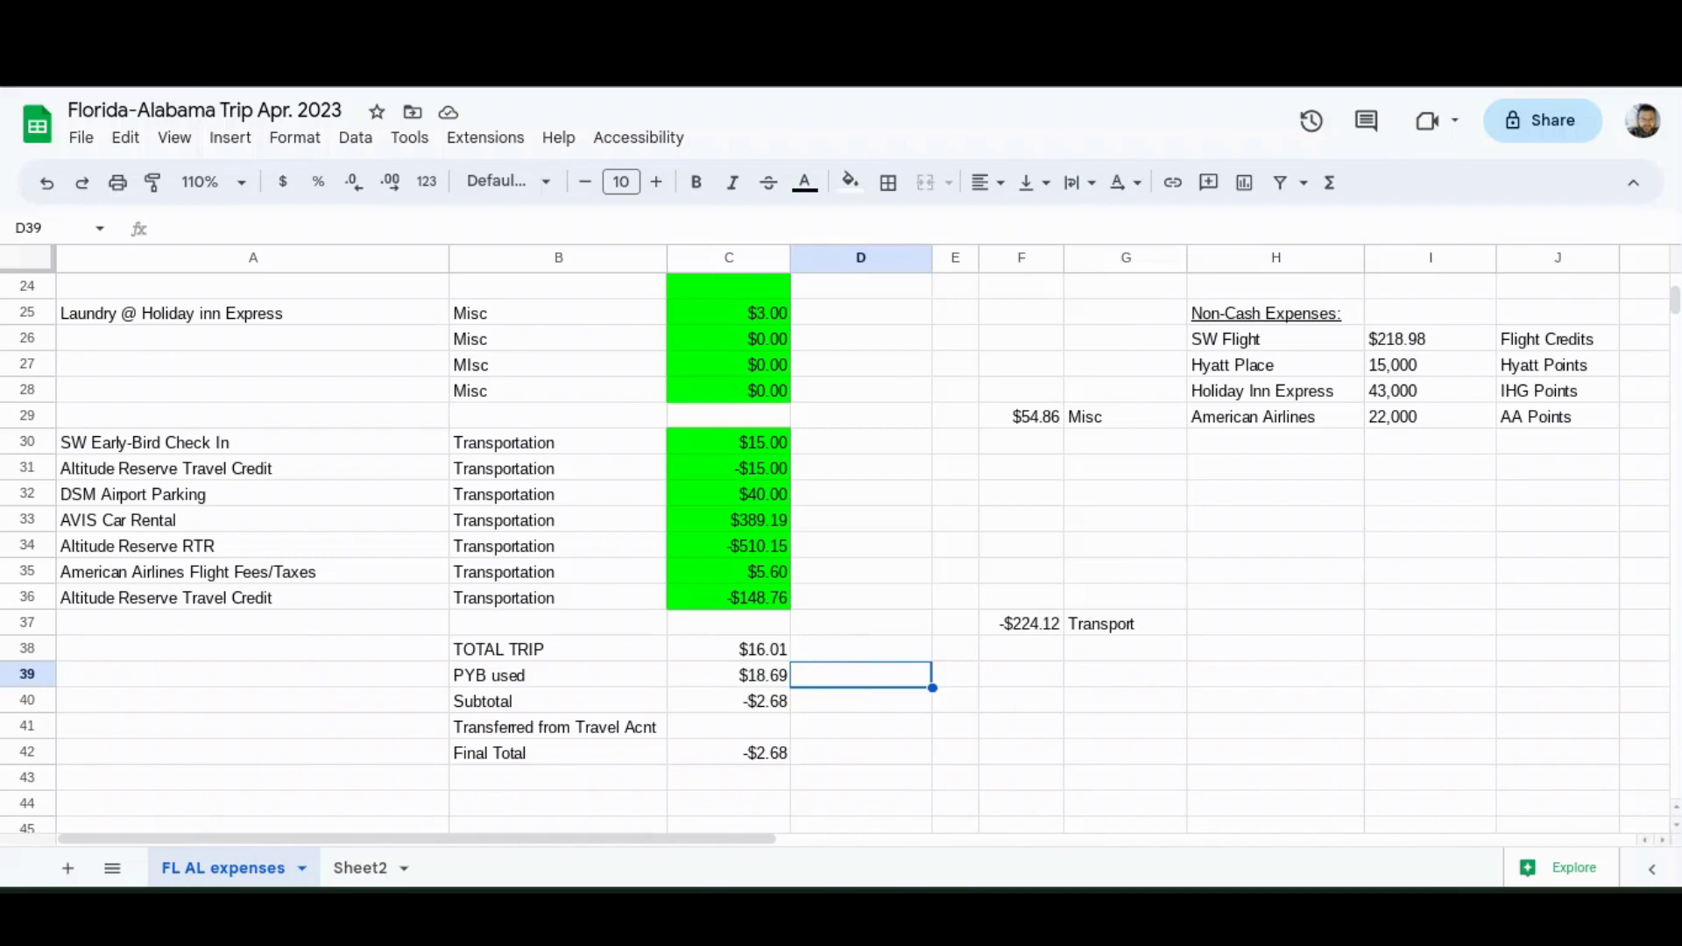
click(779, 700)
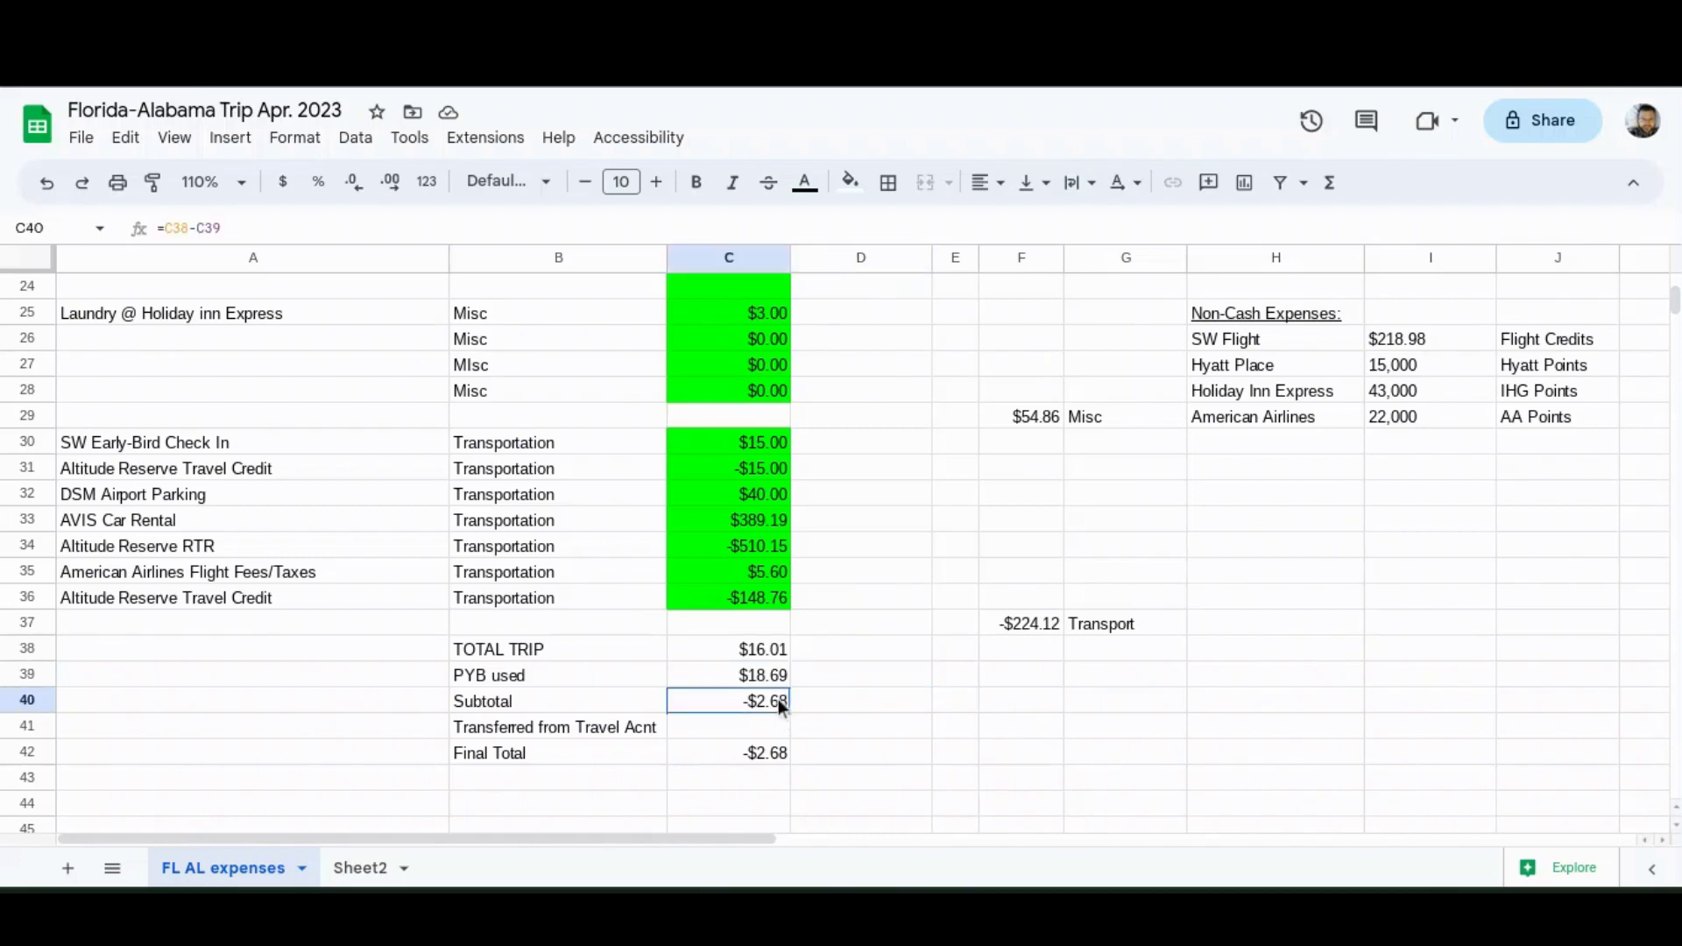
click(787, 756)
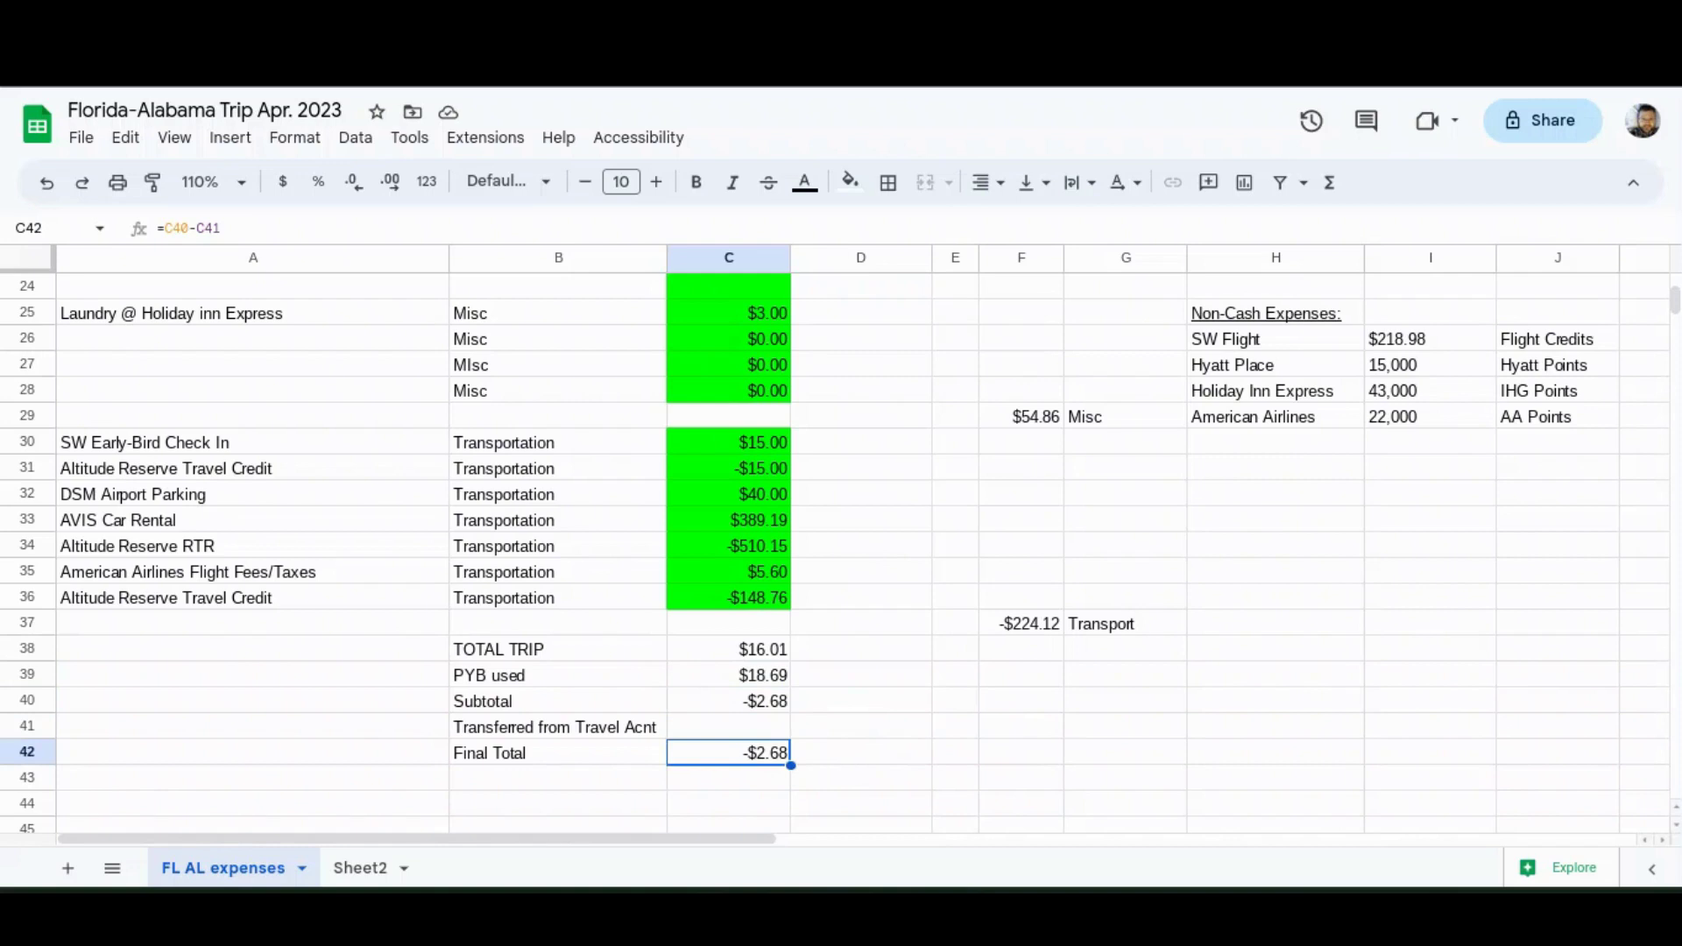
click(774, 726)
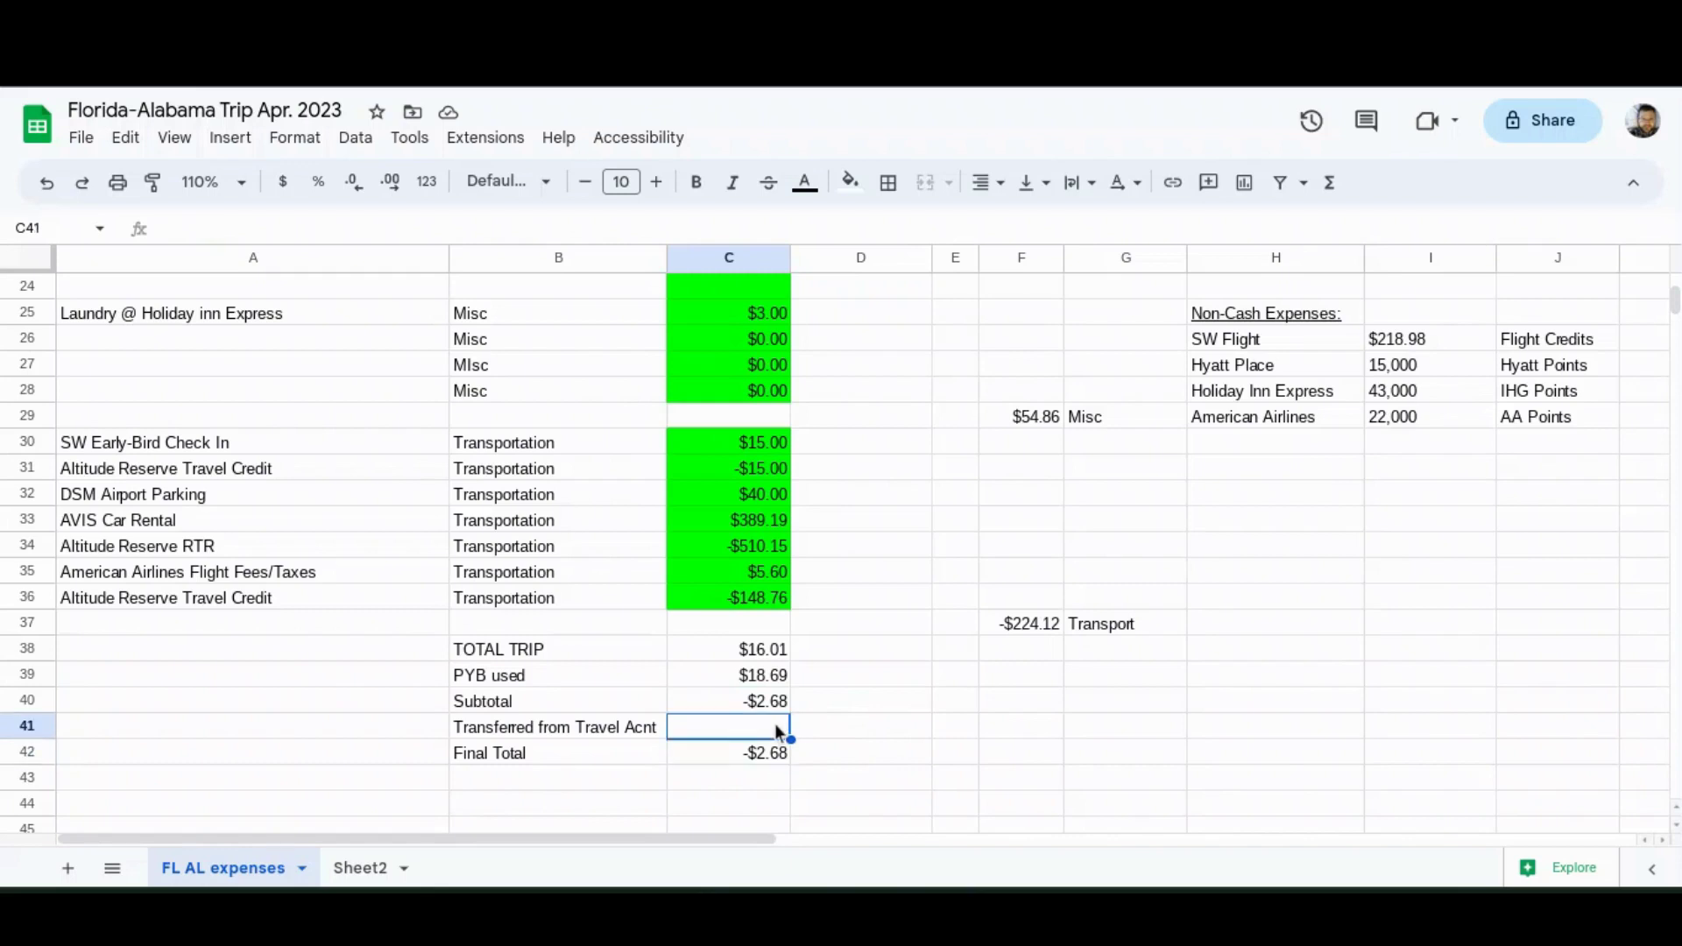
click(763, 757)
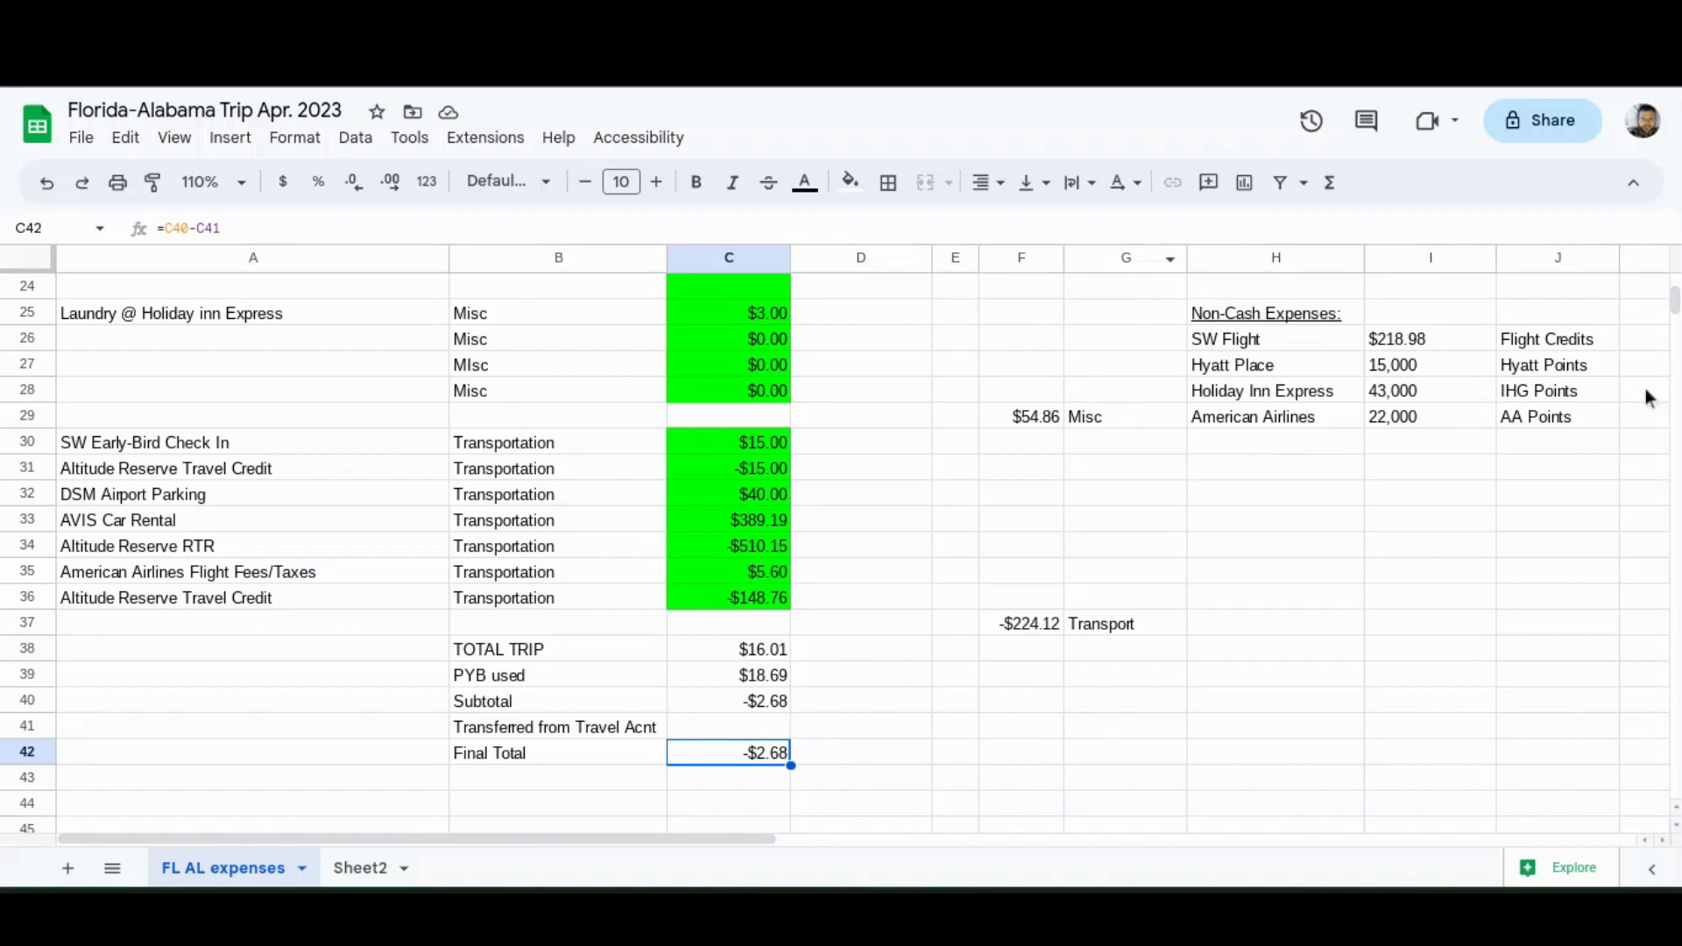
click(1424, 315)
key(Down)
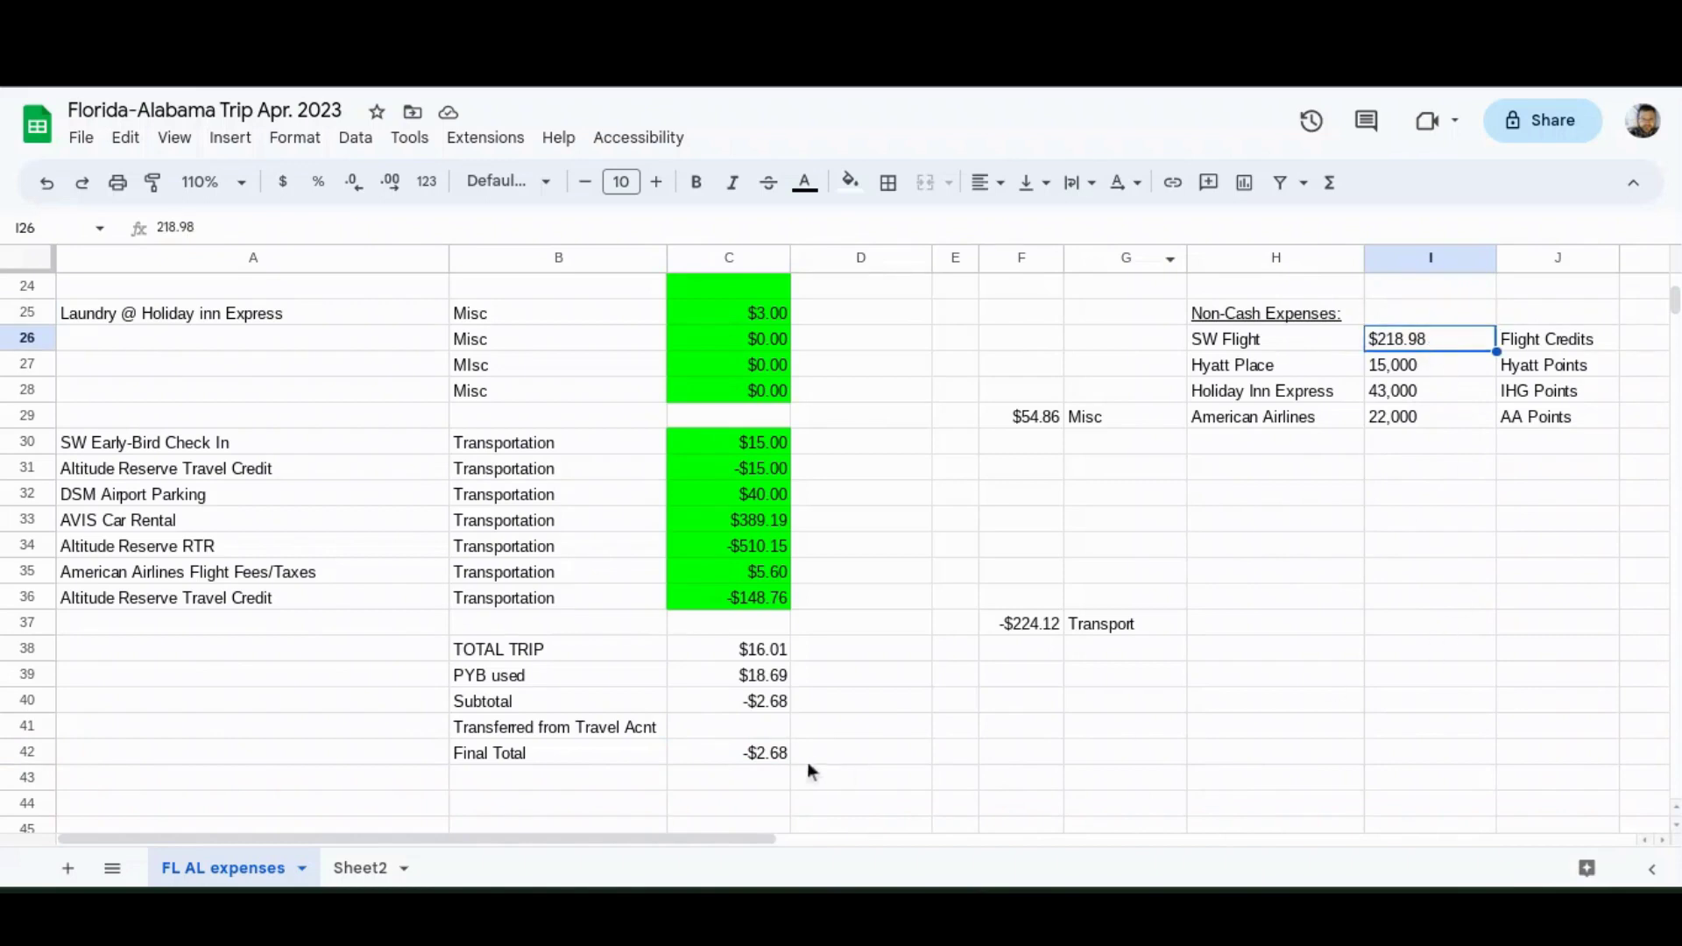
click(857, 756)
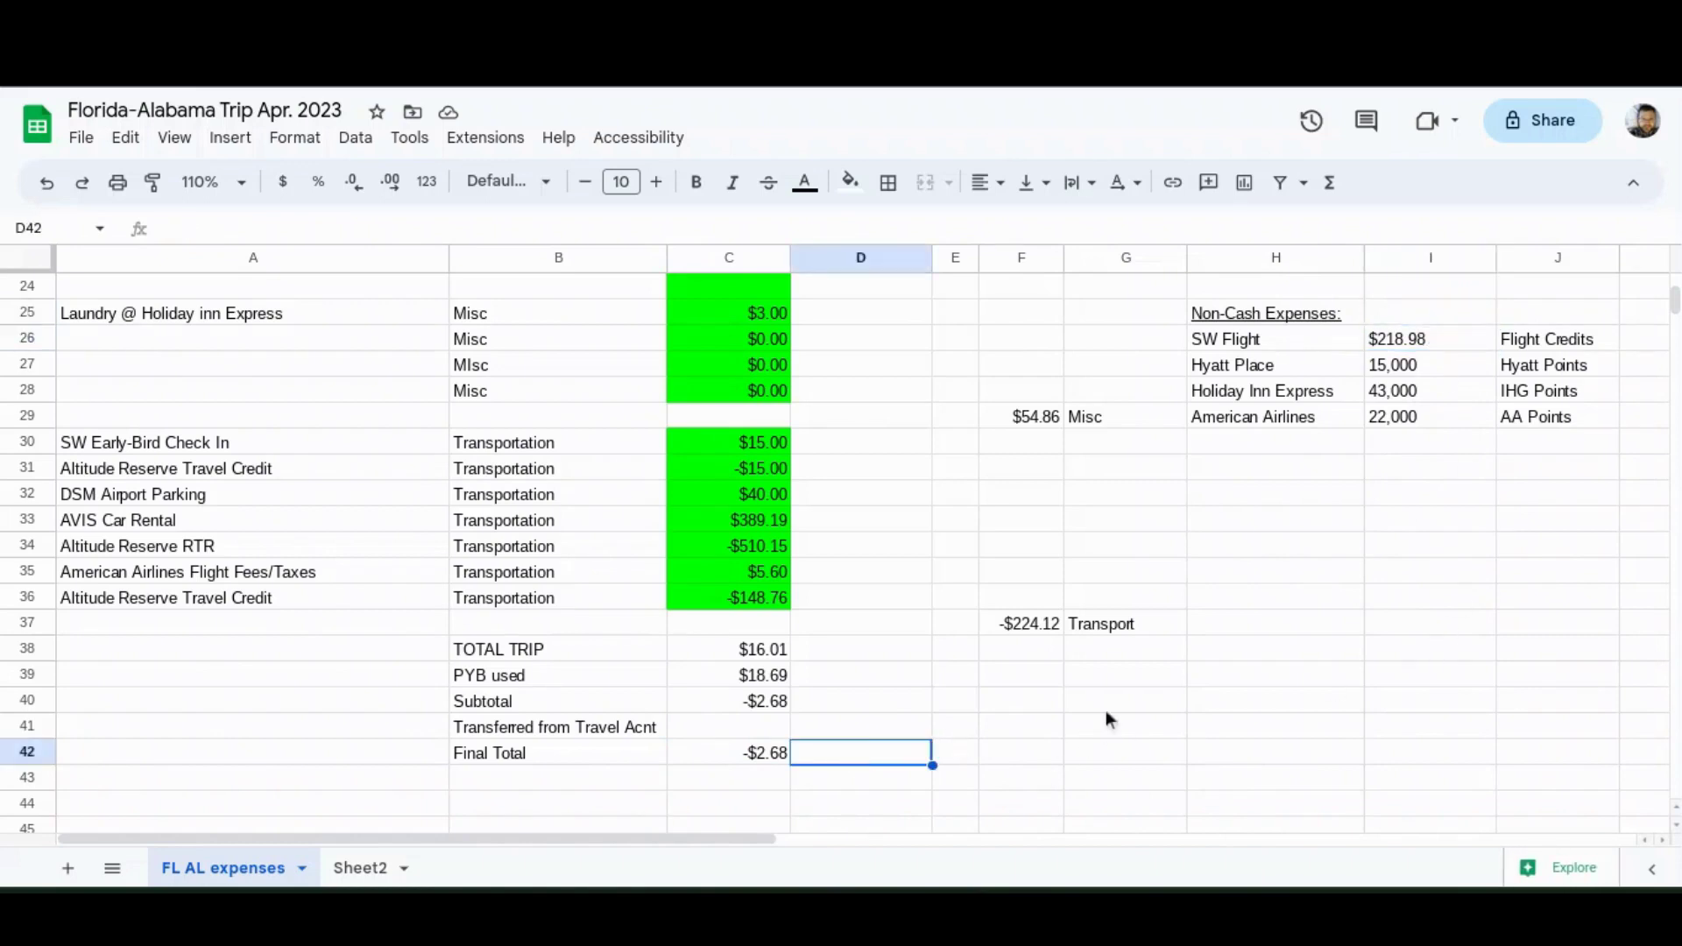